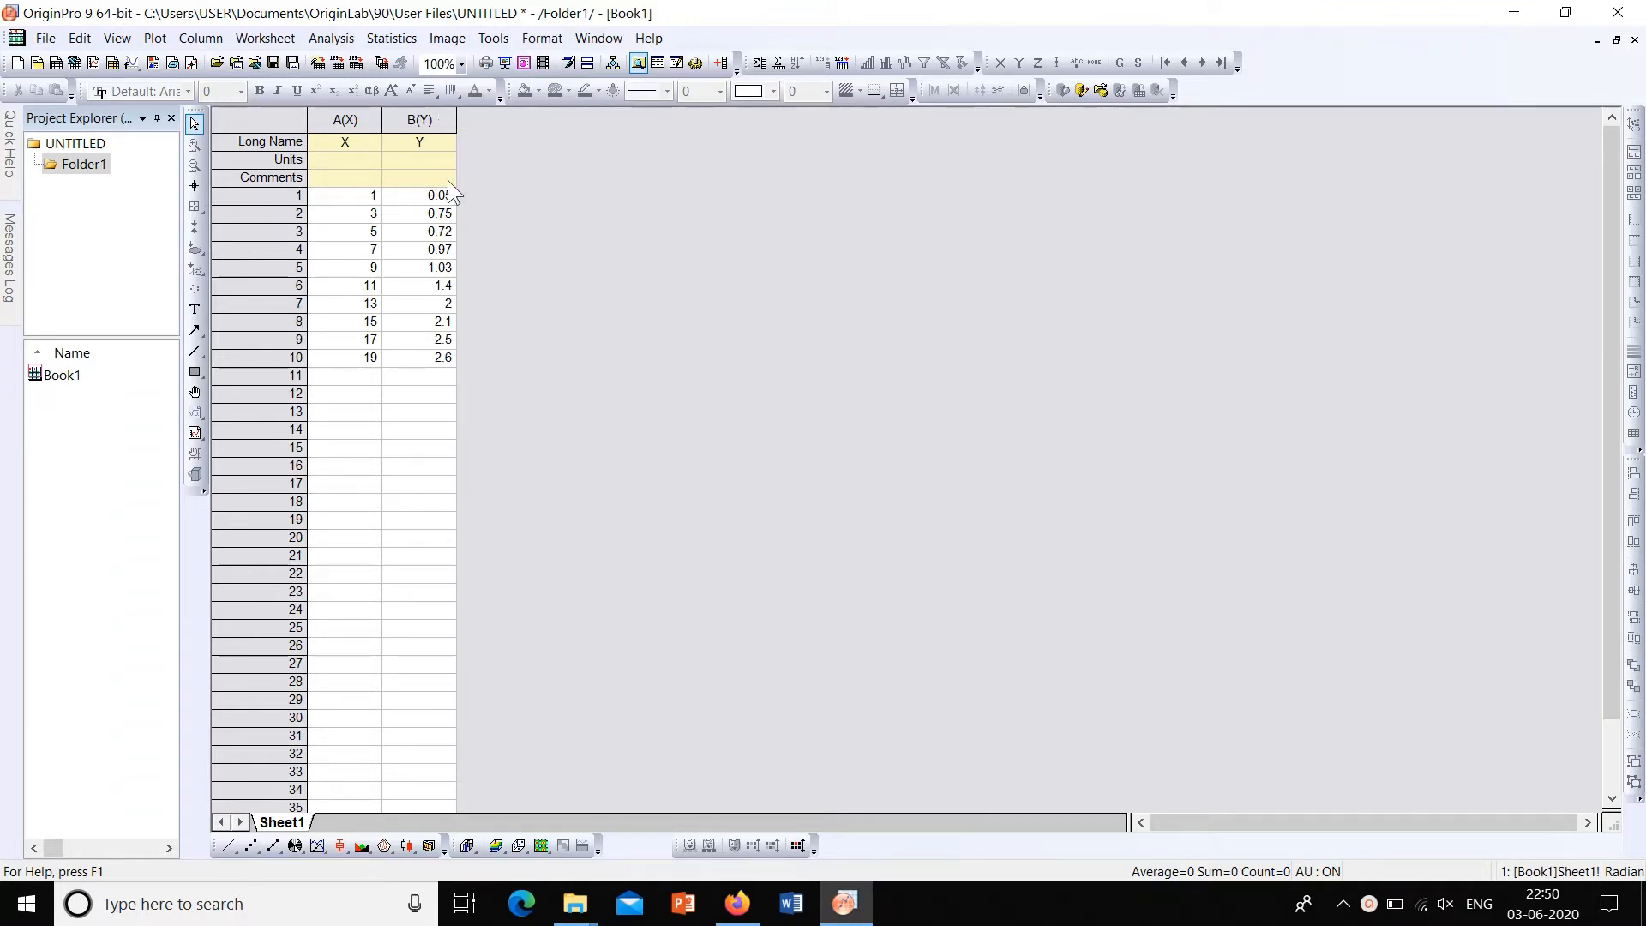
Step: Plot the X and Y columns of the worksheet as an XYY 3D Bars graph
click(347, 119)
shift+click(403, 123)
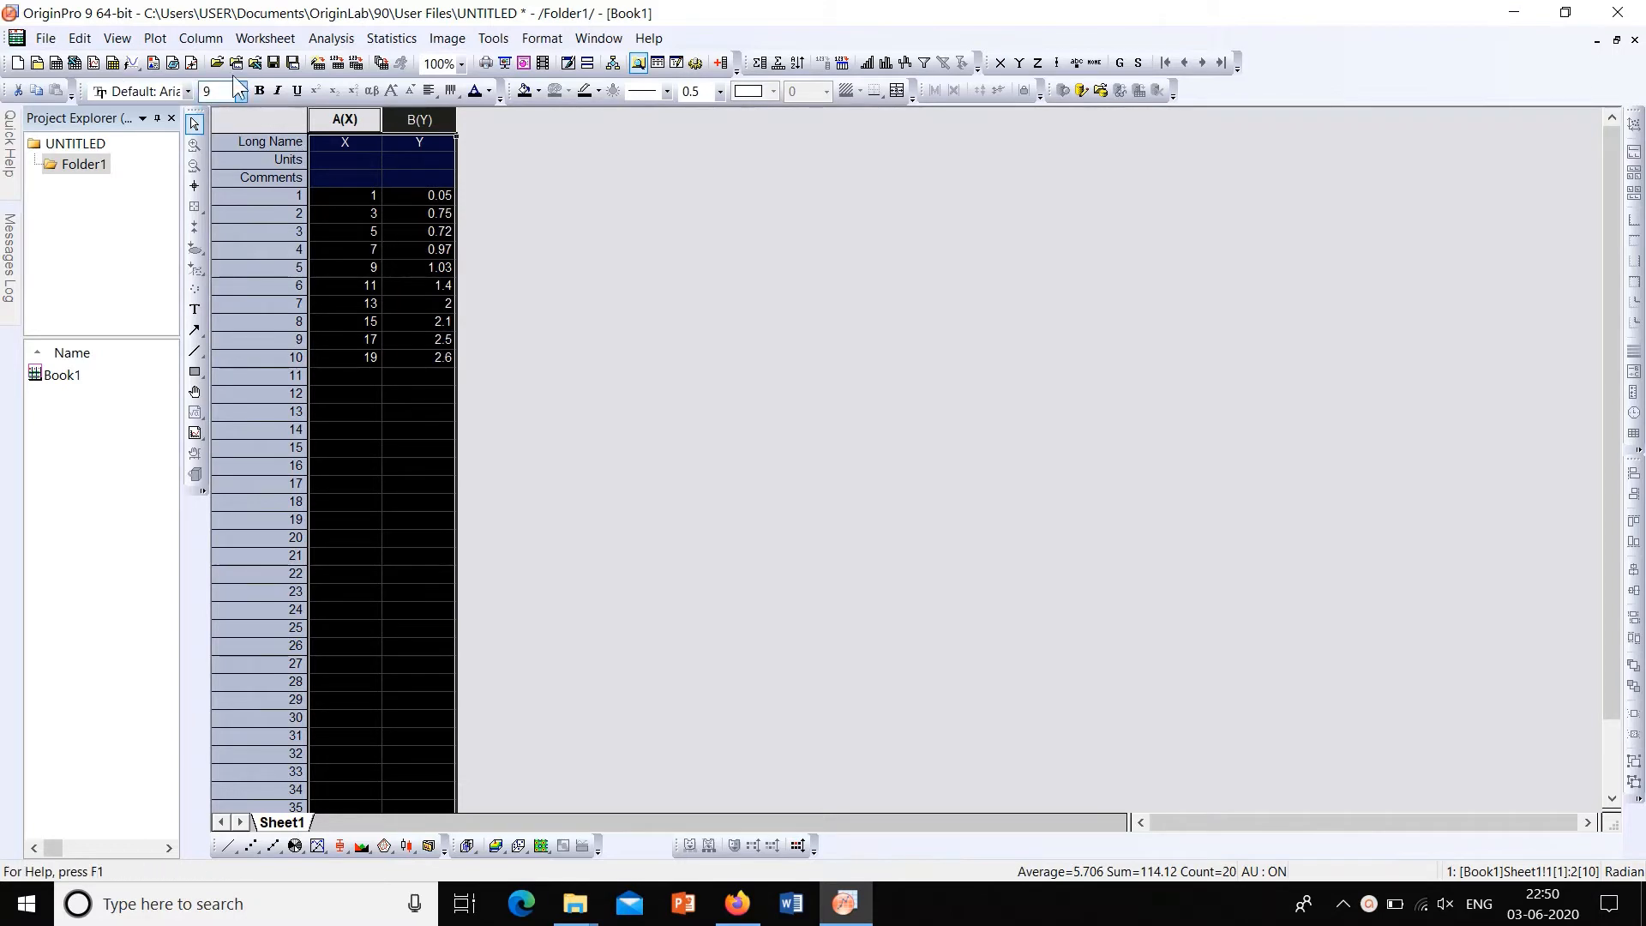
click(159, 39)
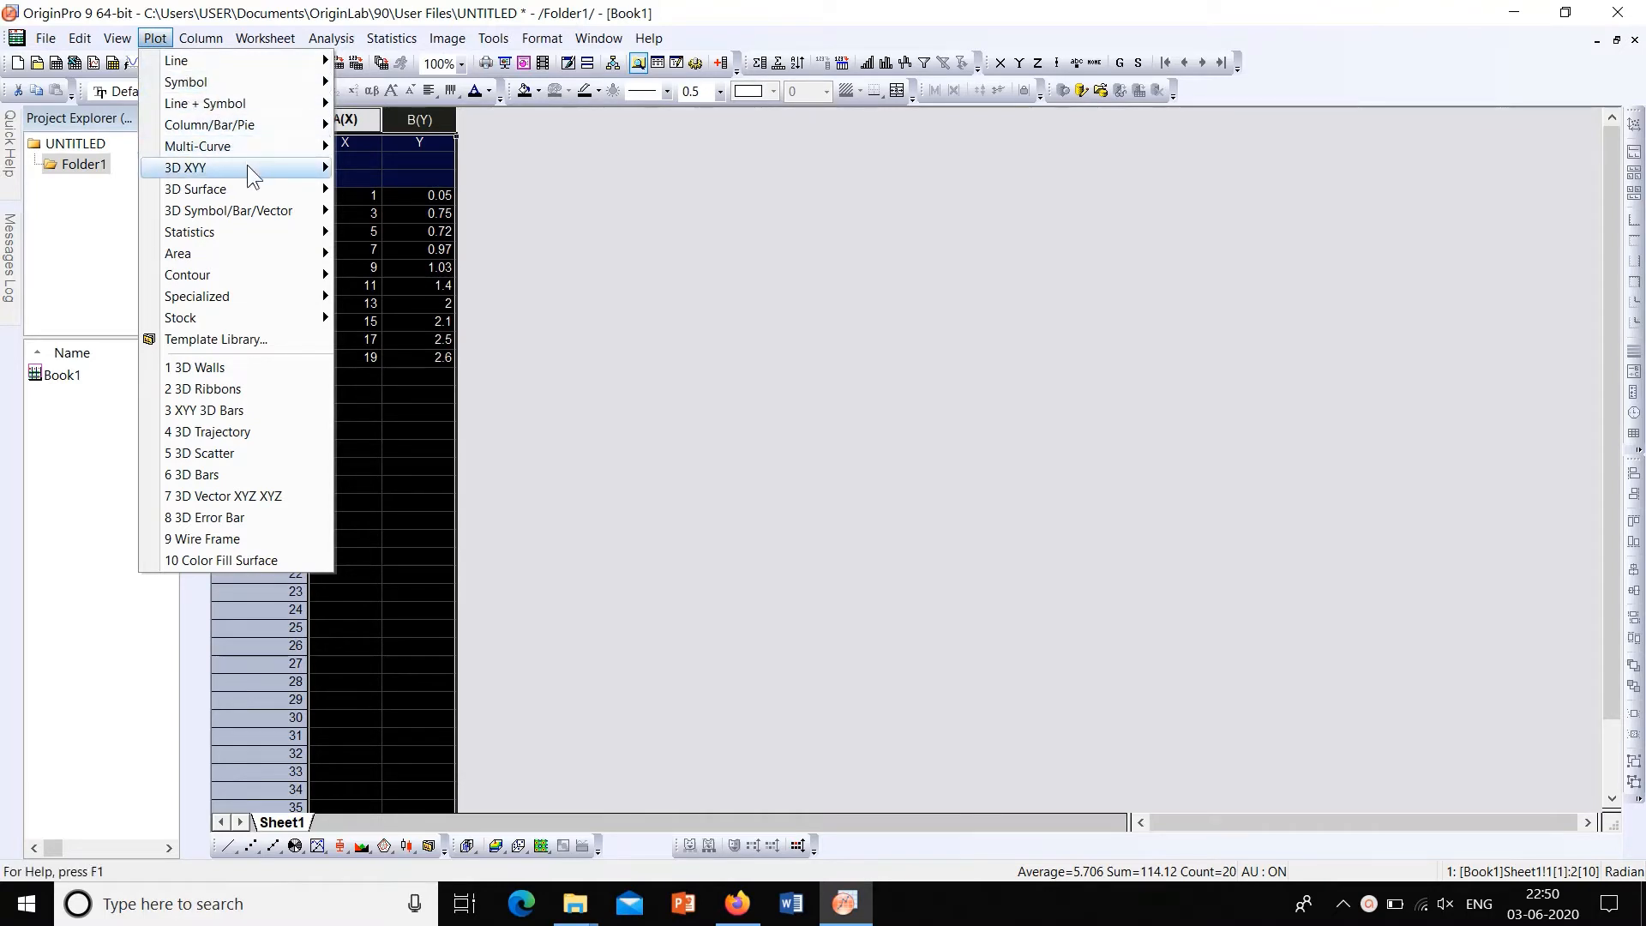
mouse_move(250, 175)
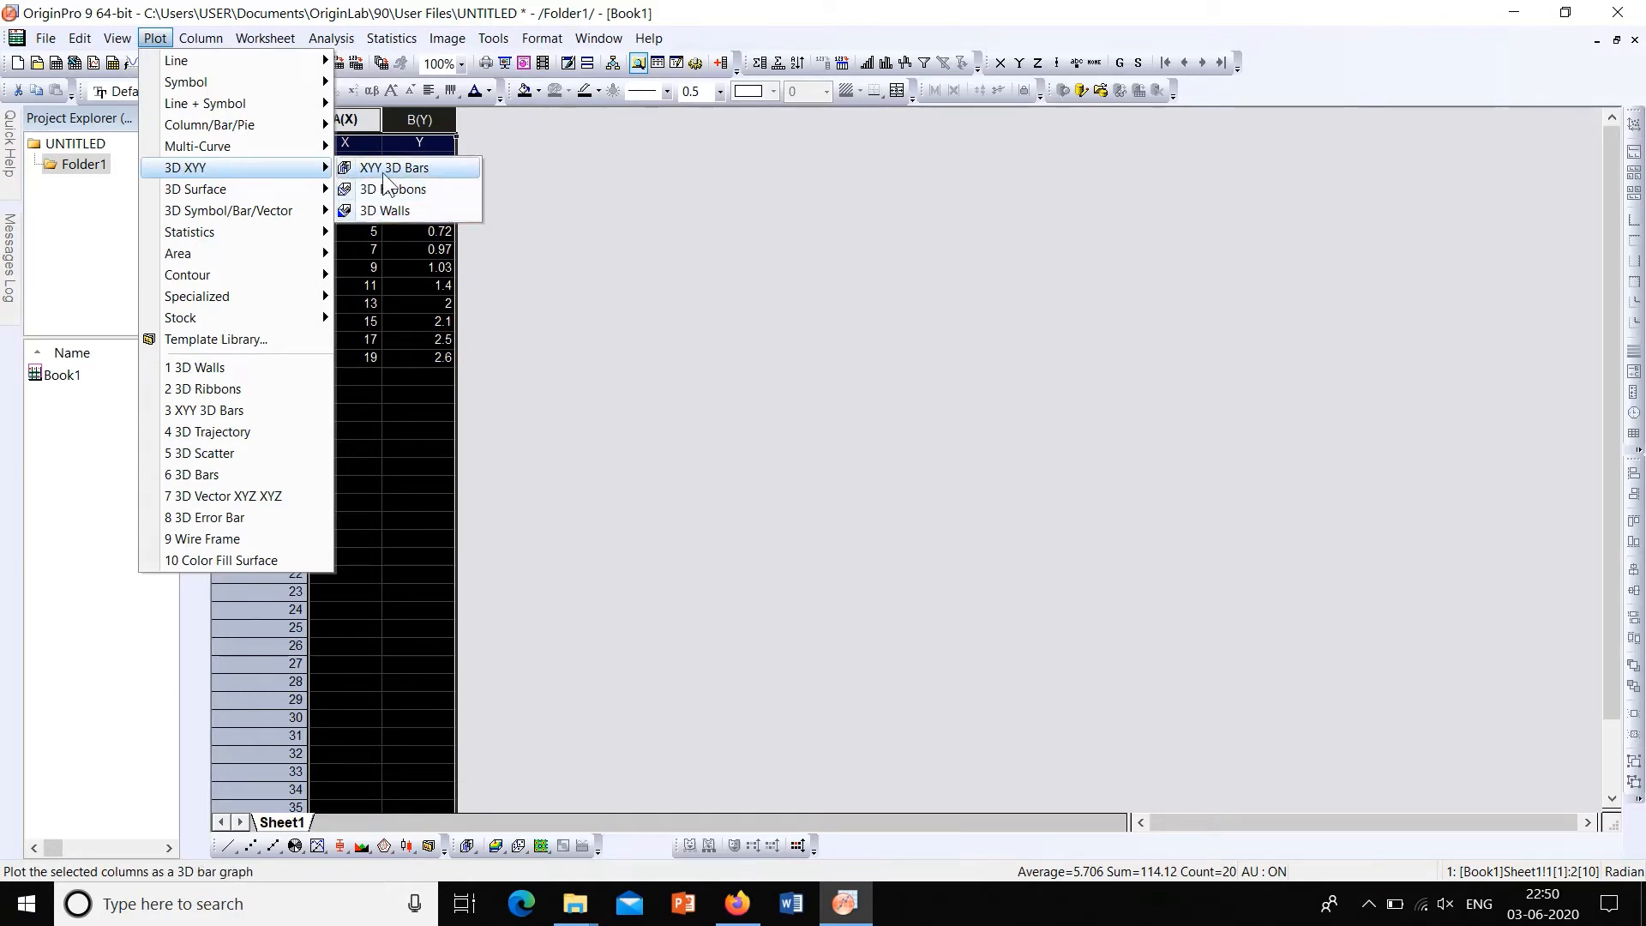
click(434, 168)
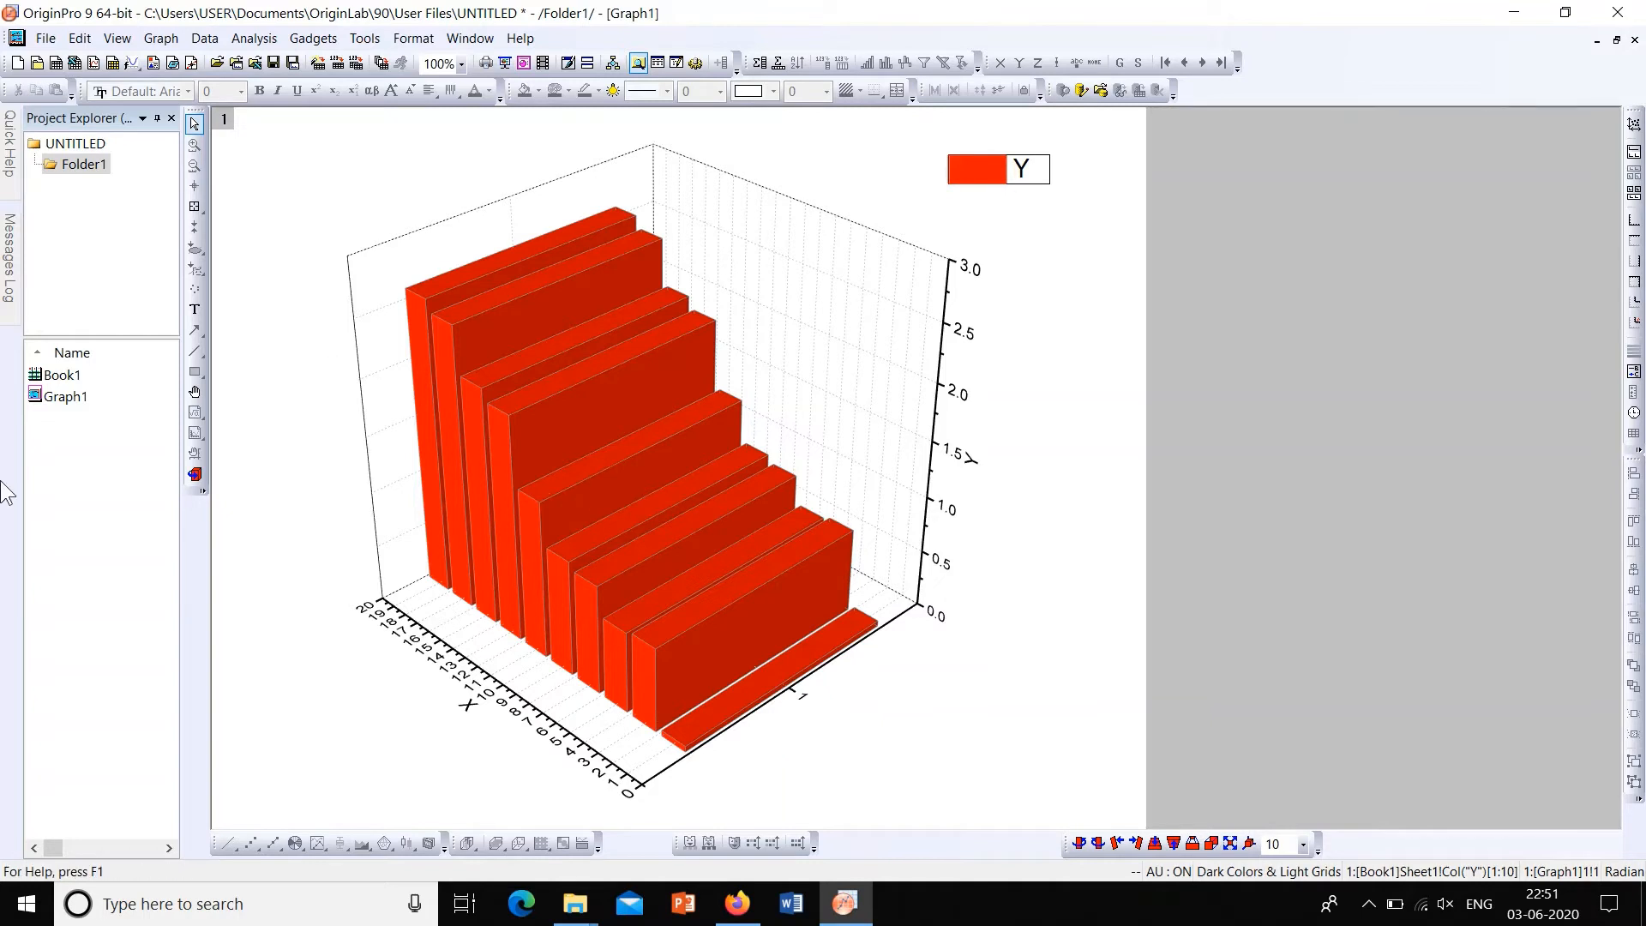
Step: Return to the Book1 worksheet and plot its selected X and Y columns as a 3D Ribbons graph
double_click(64, 376)
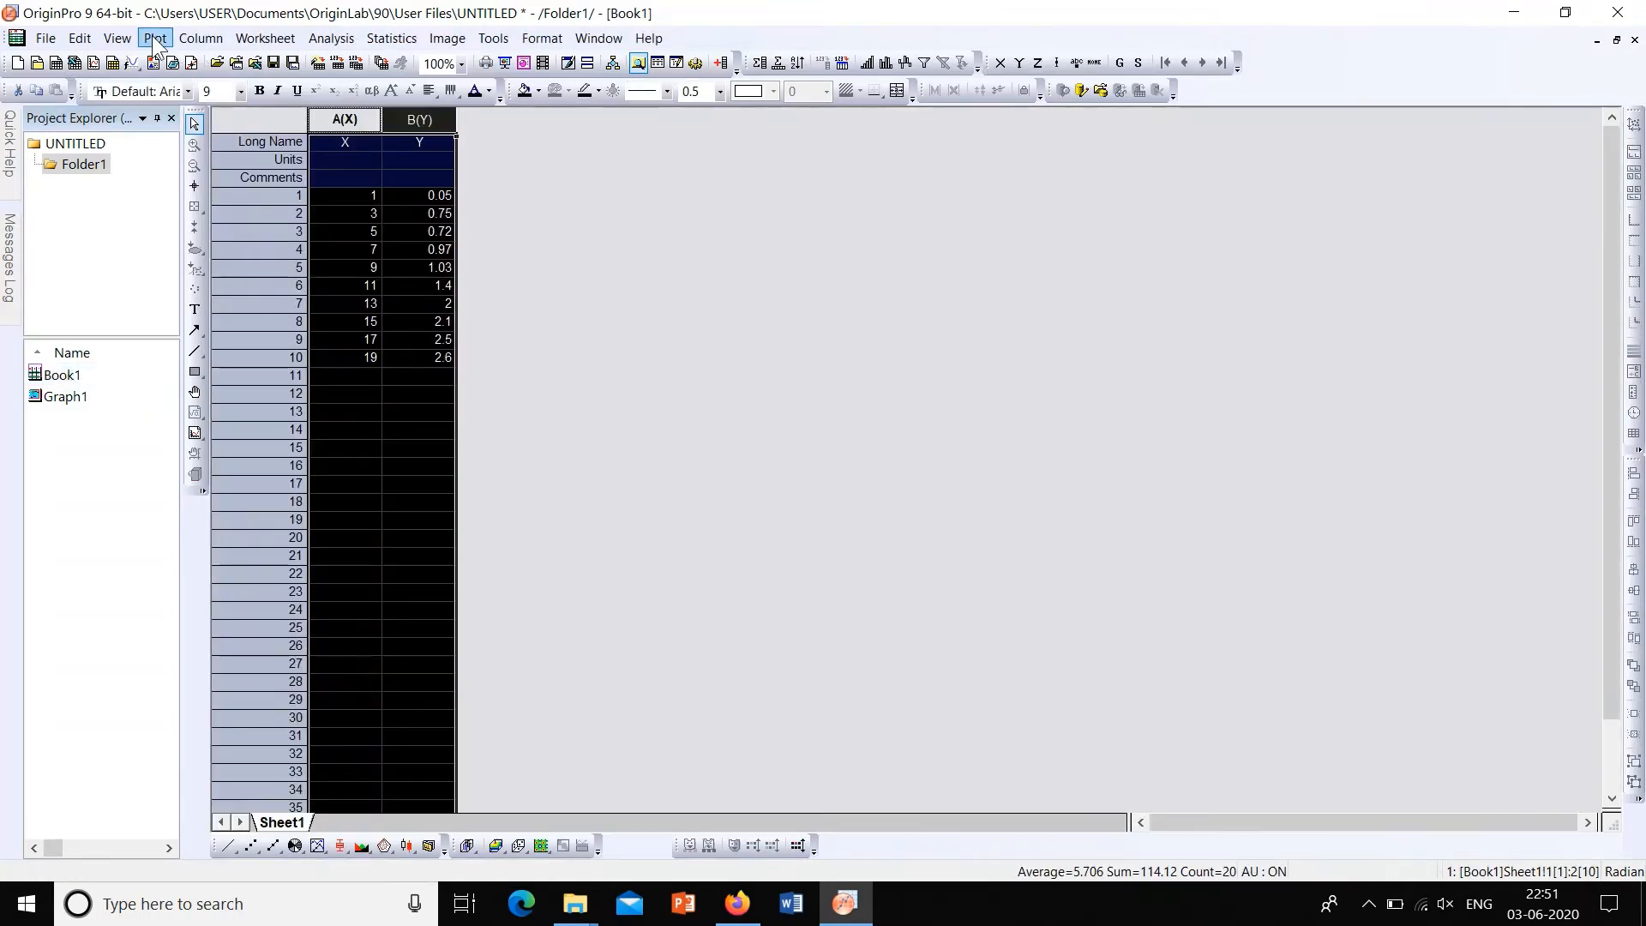
click(155, 38)
mouse_move(206, 168)
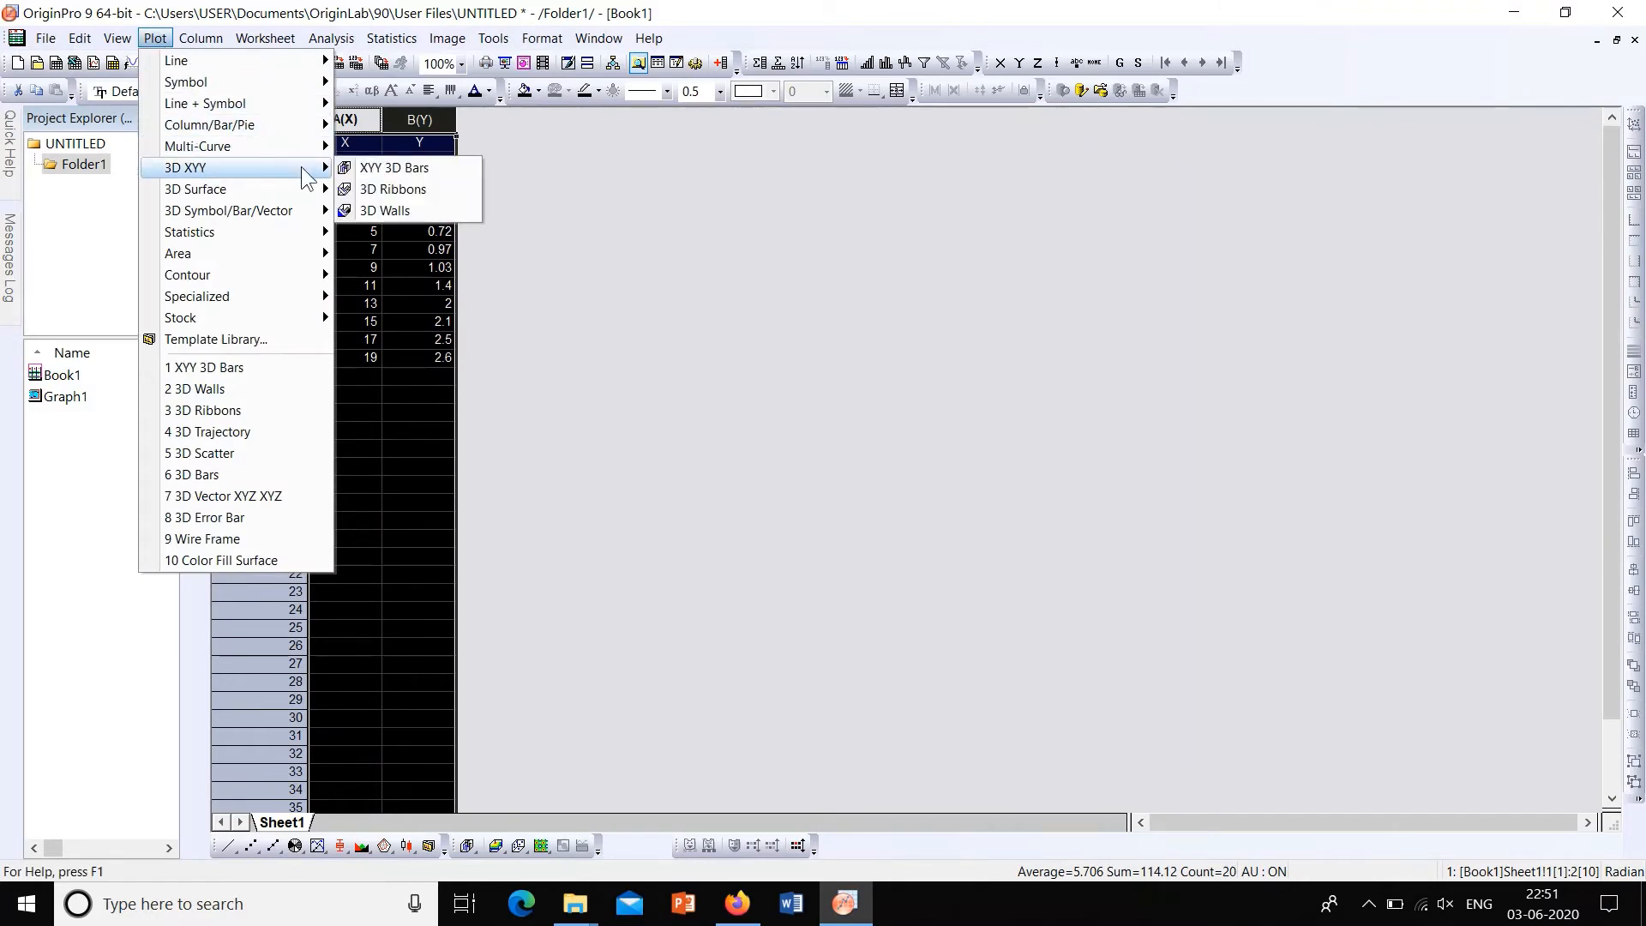
click(403, 188)
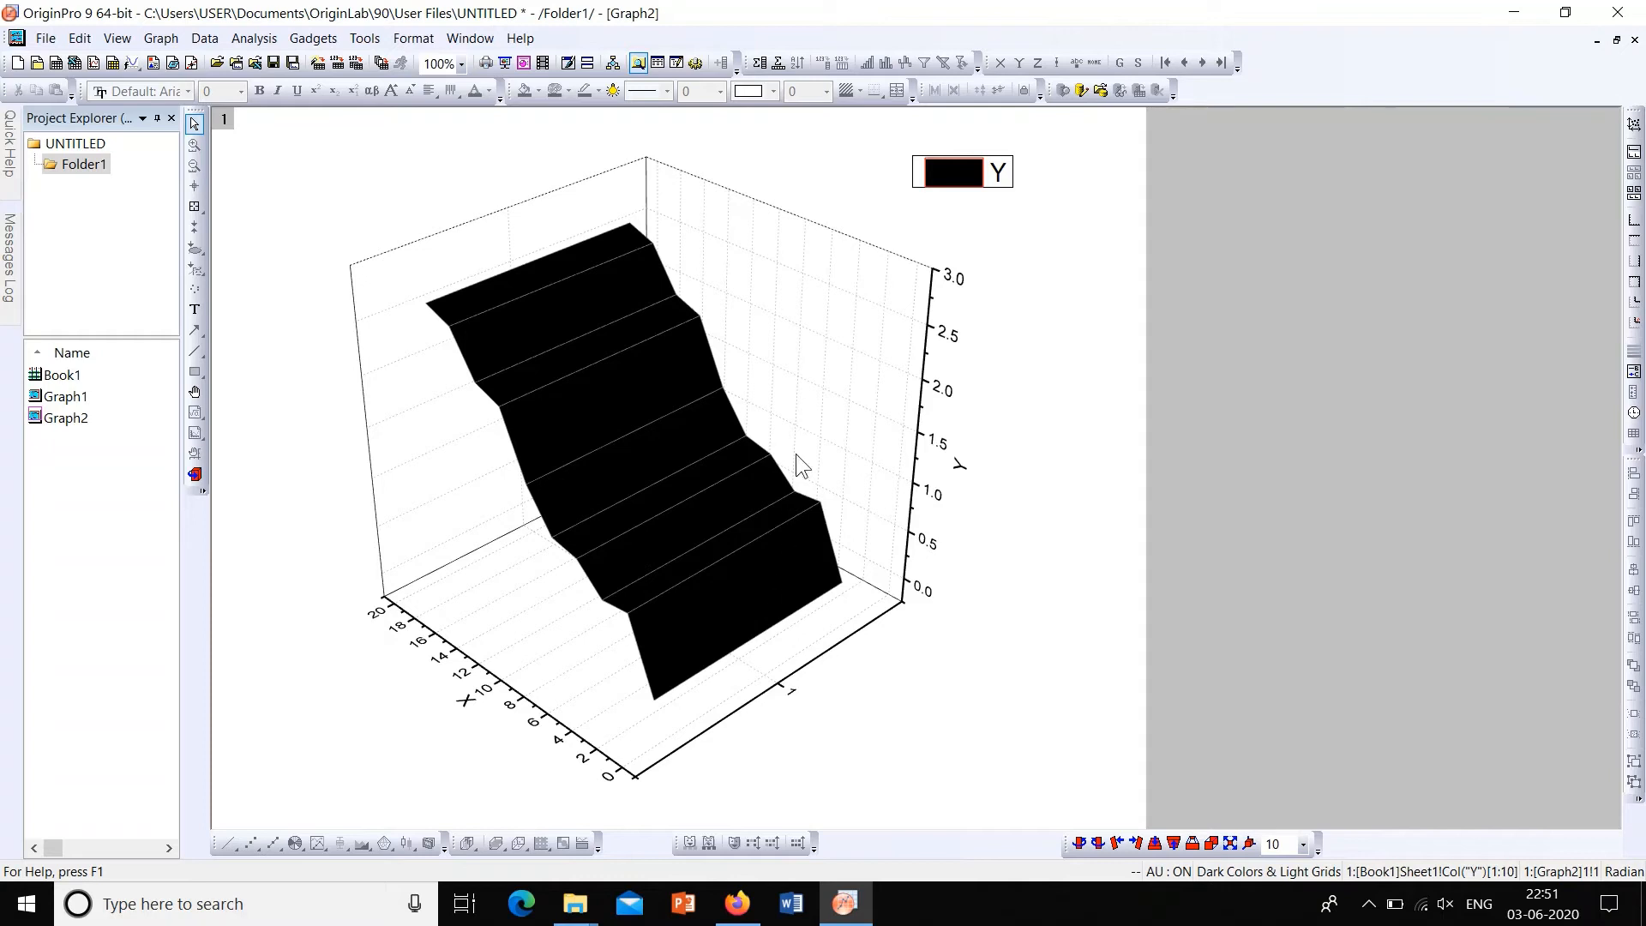
Step: Go back to Book1 and plot the same two columns as a 3D Walls graph
double_click(75, 377)
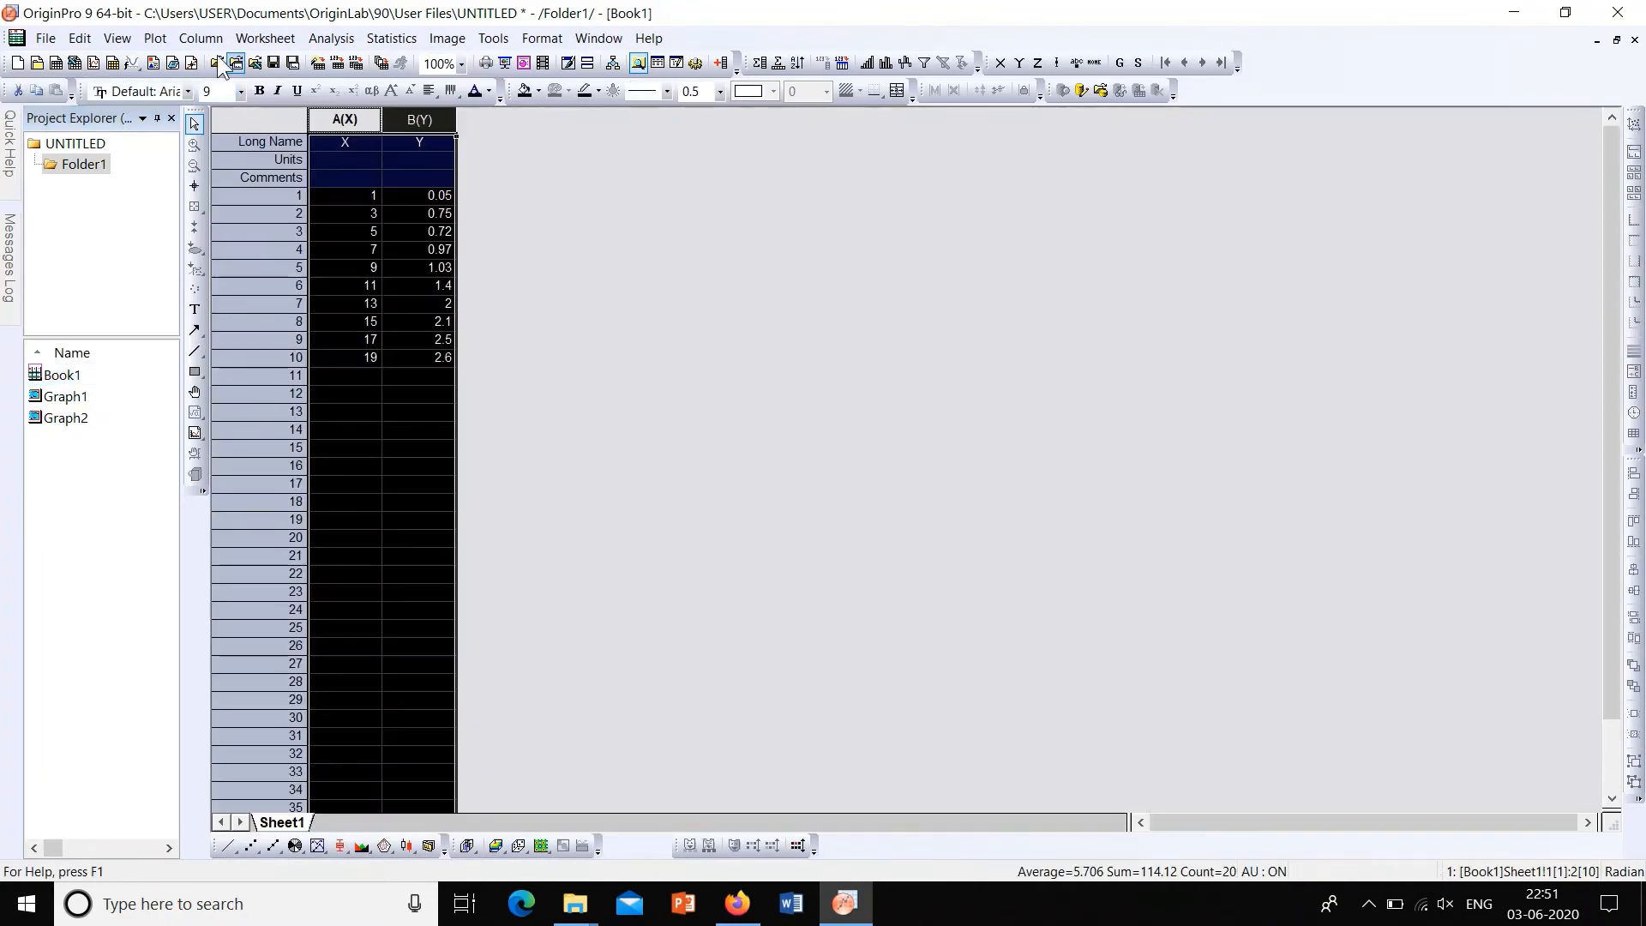
click(155, 38)
mouse_move(207, 165)
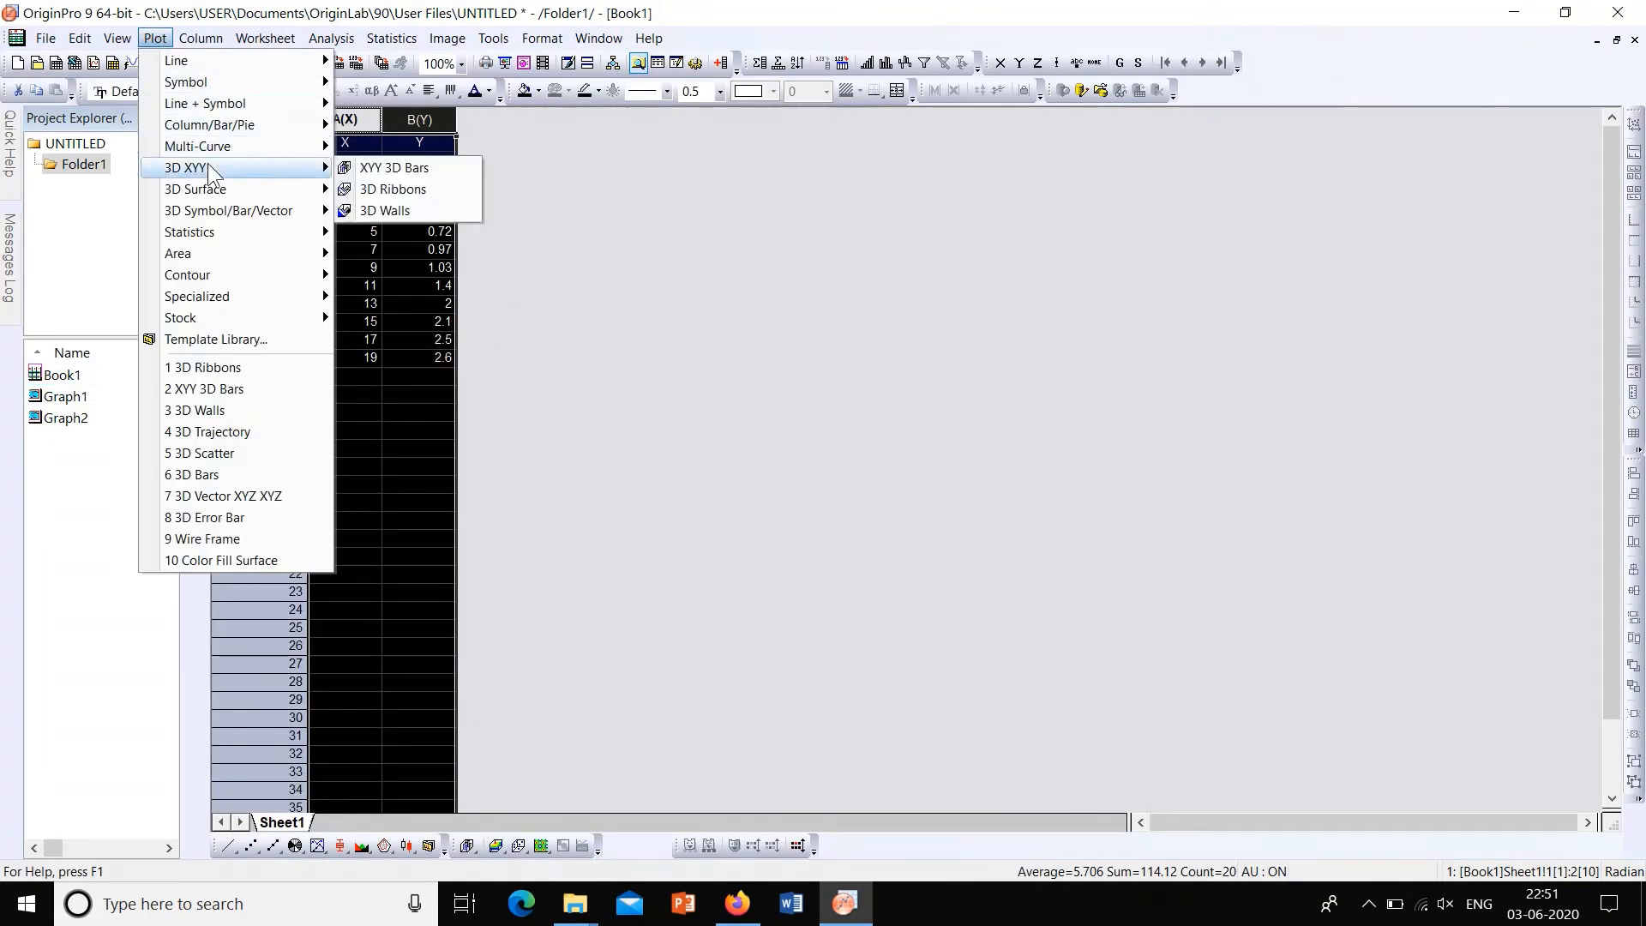
click(411, 209)
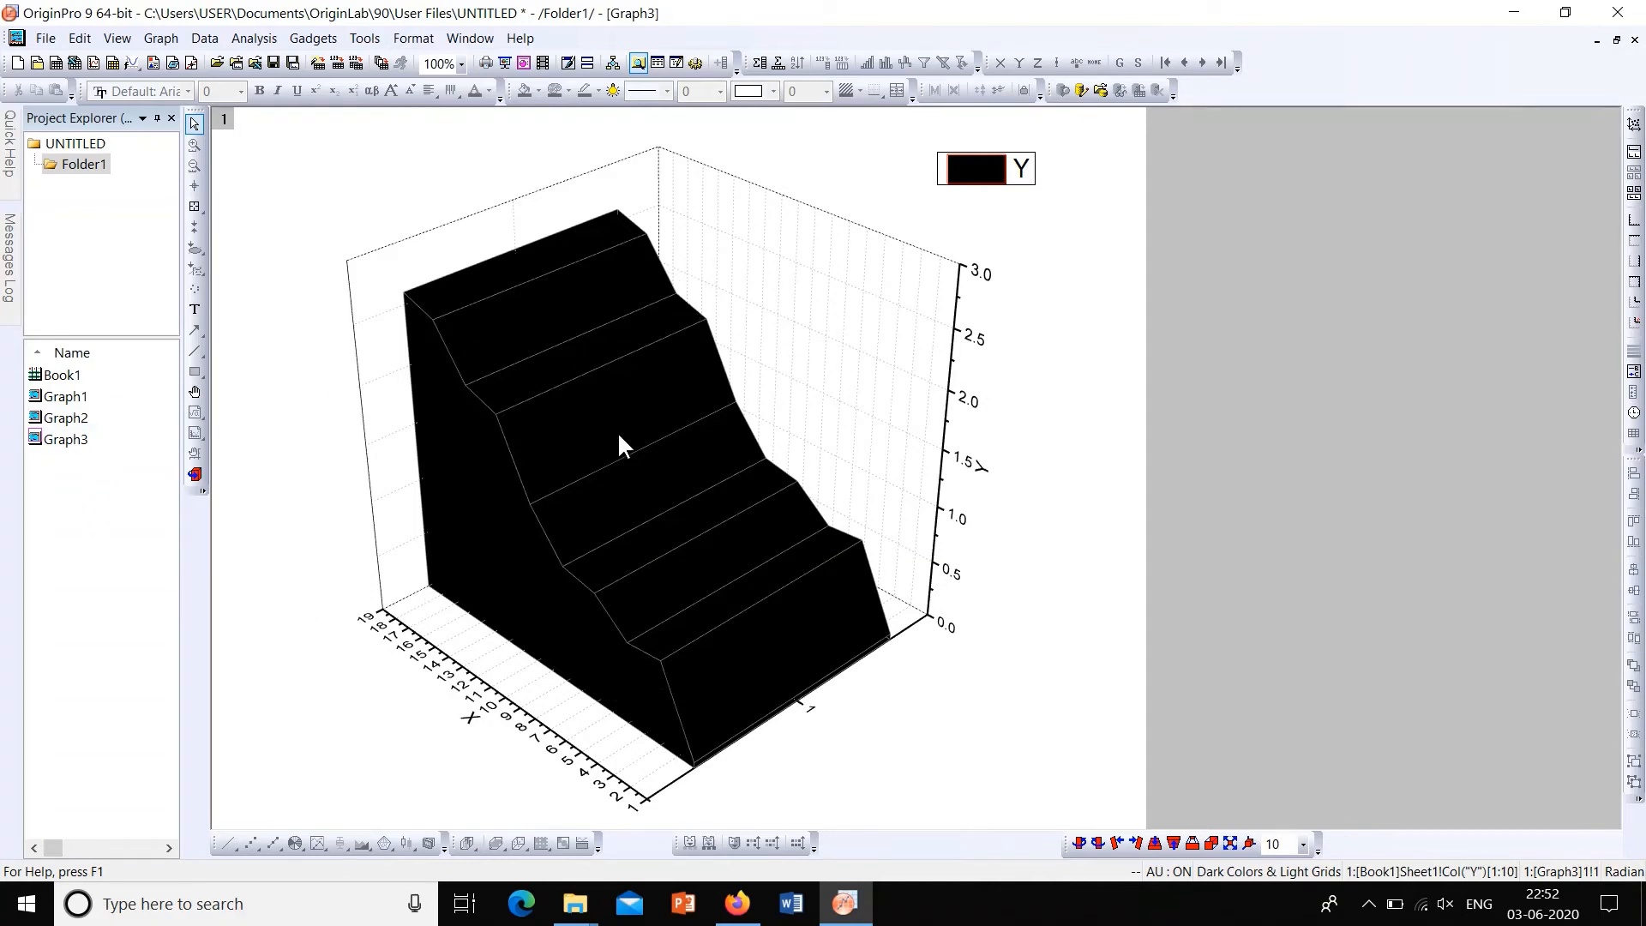
Step: Open the plot properties of the 3D wall and apply vertical drop lines to it
click(496, 403)
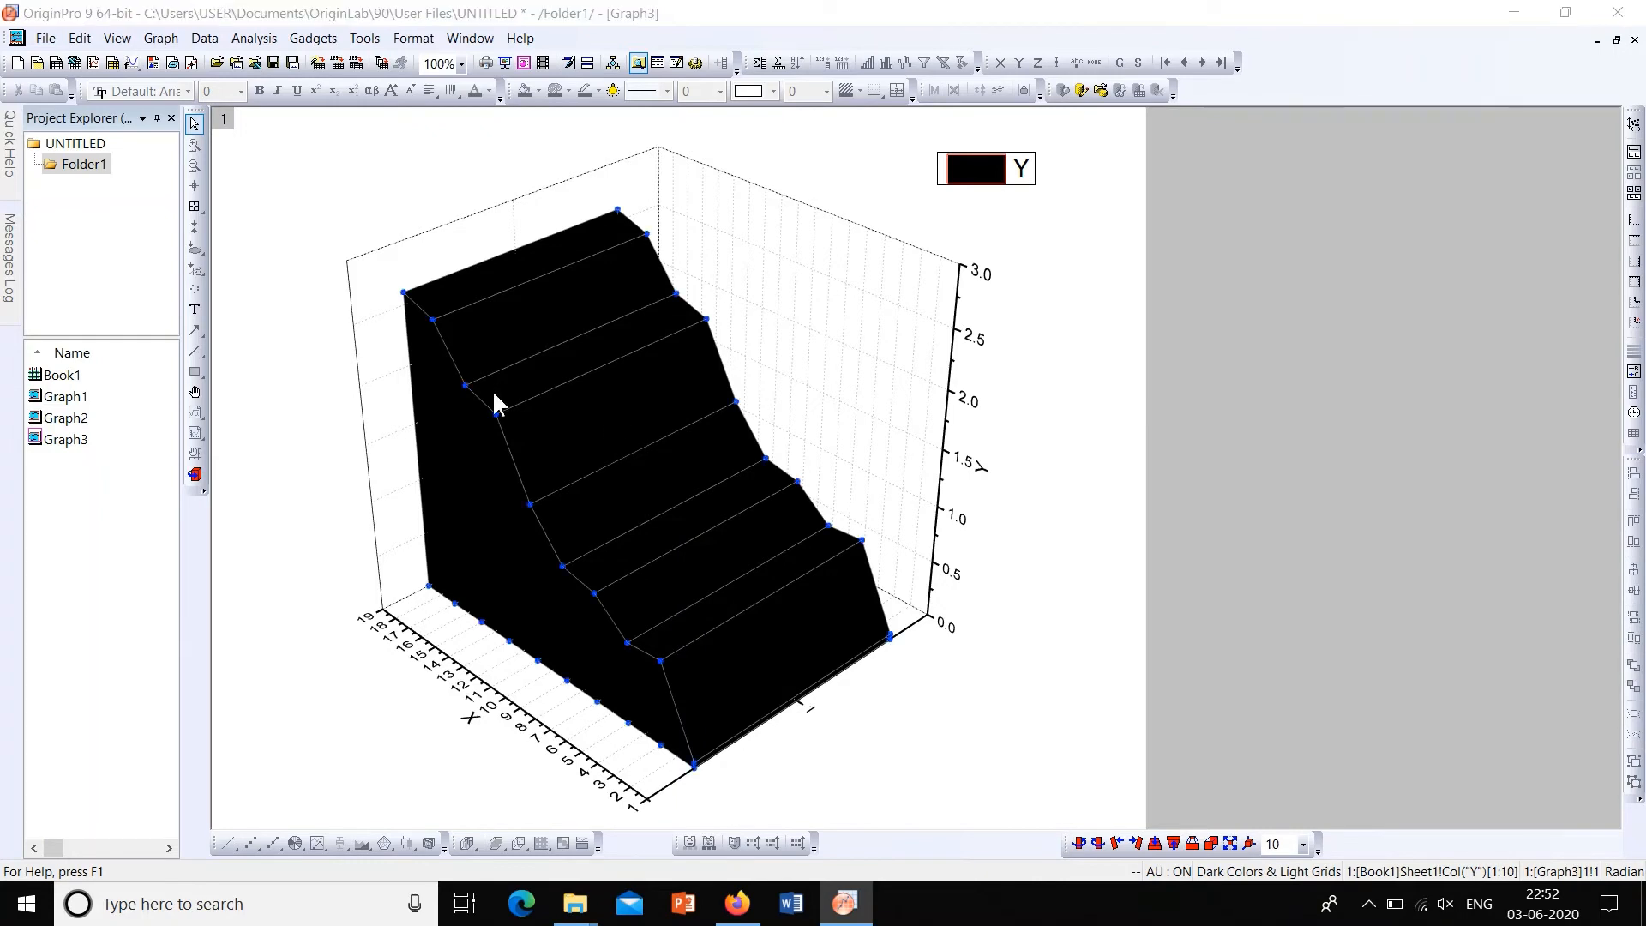
double_click(616, 405)
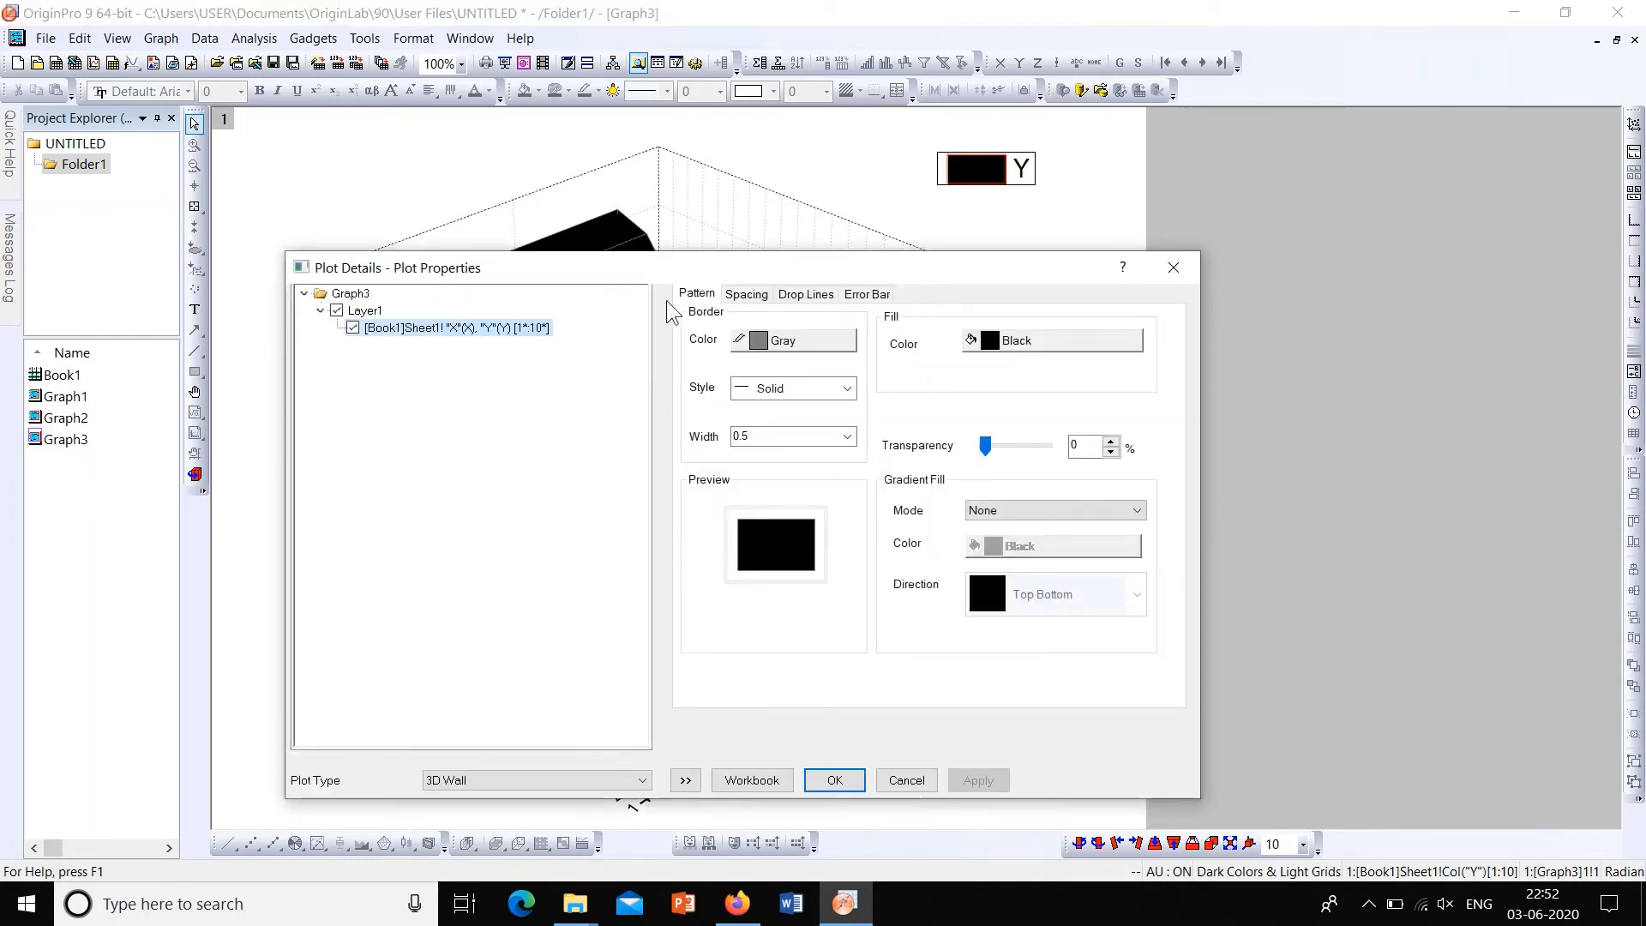
drag(660, 260, 996, 127)
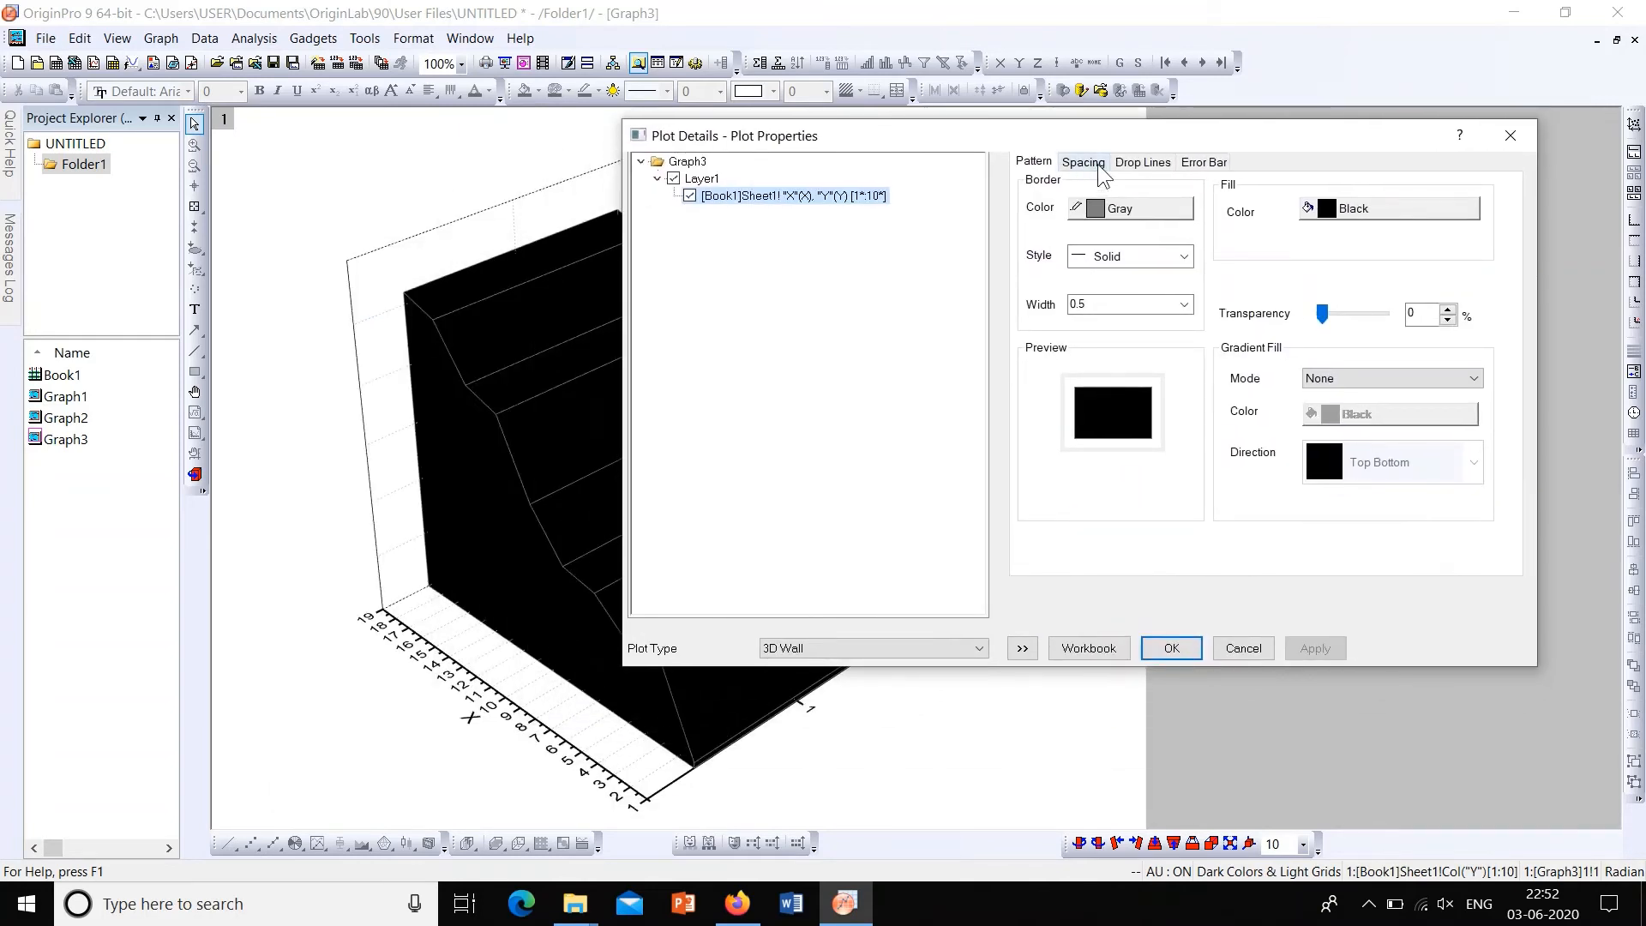
click(1151, 168)
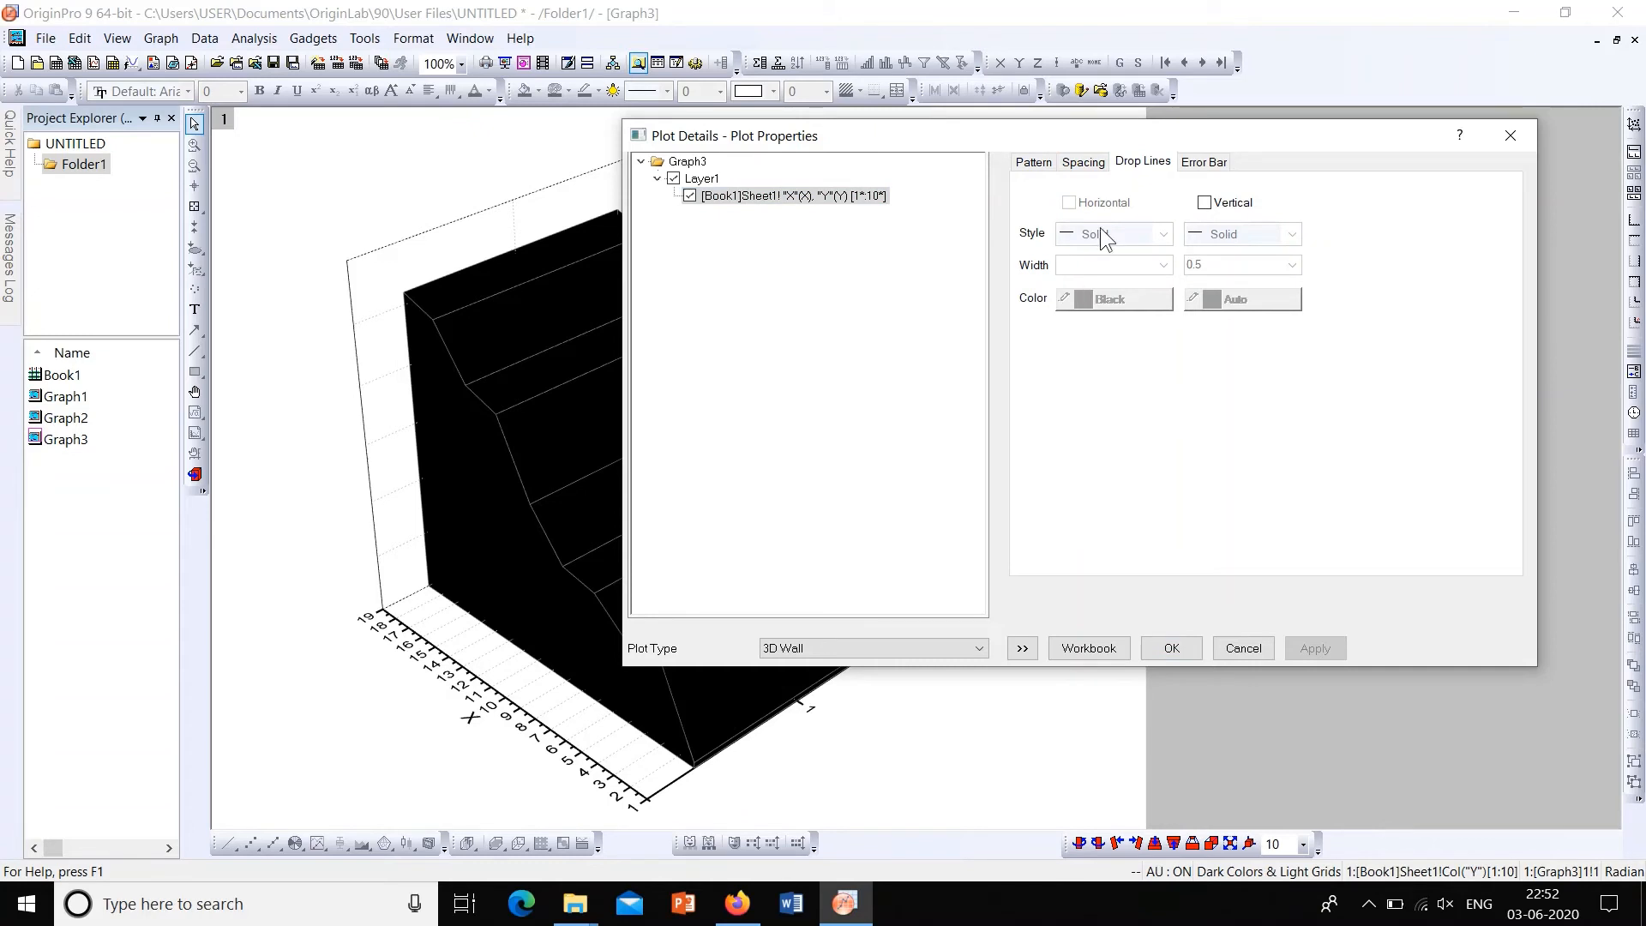
click(1204, 202)
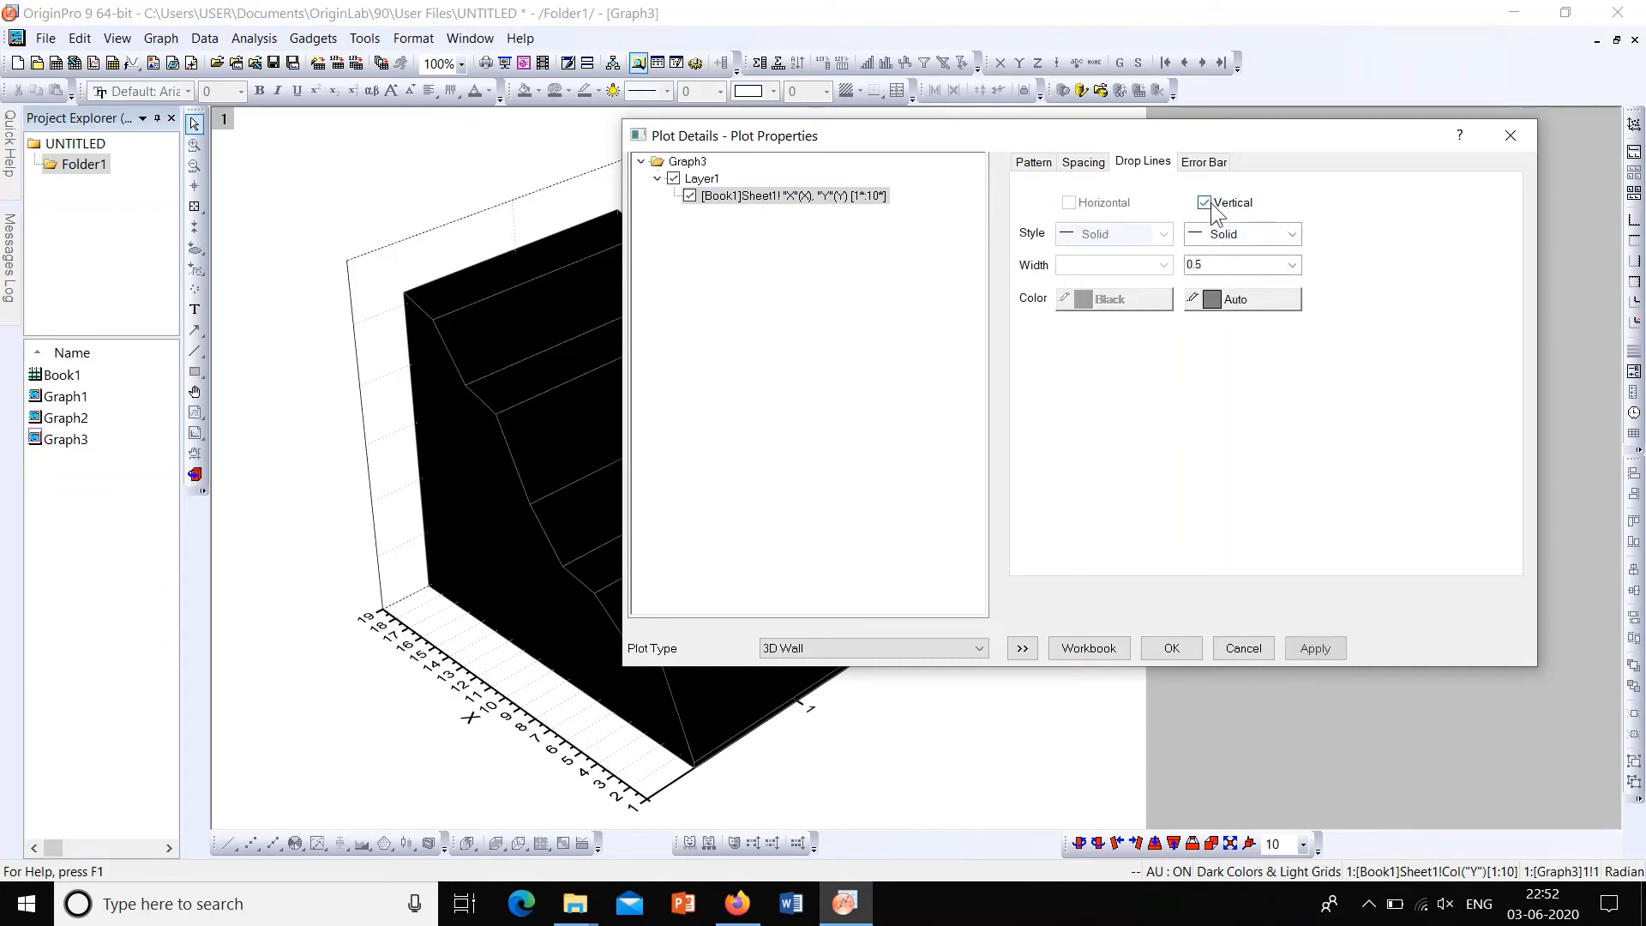
click(1307, 652)
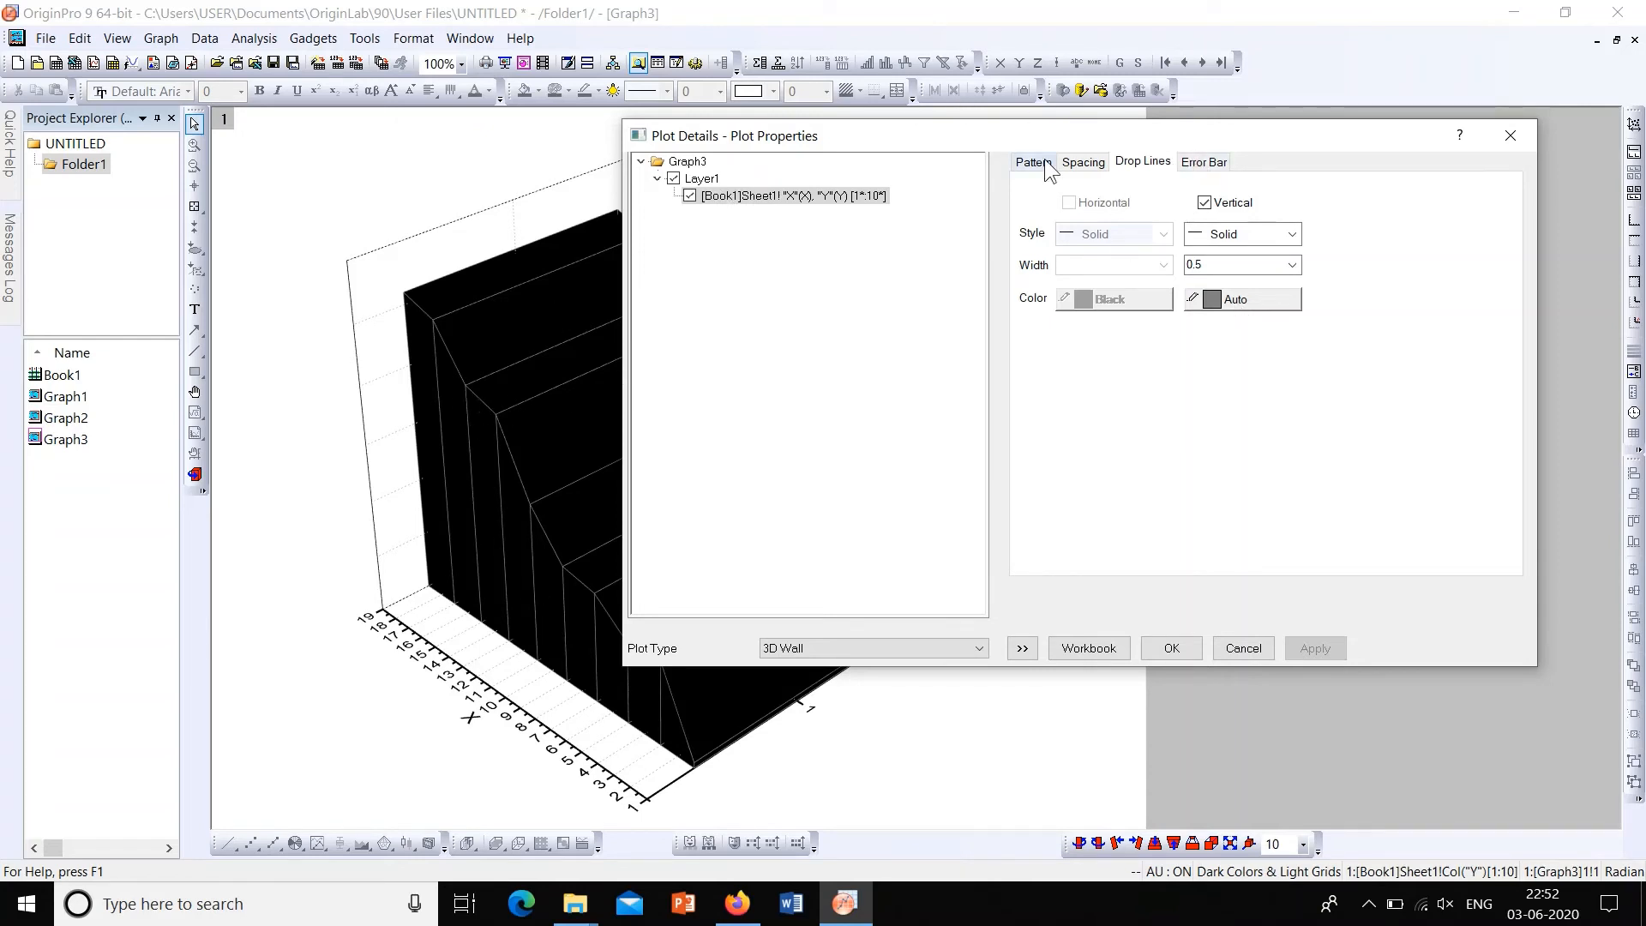
Step: Adjust the wall's width spacing, ending at about a quarter of the slider range, and keep bars drawn from Zero
click(1082, 162)
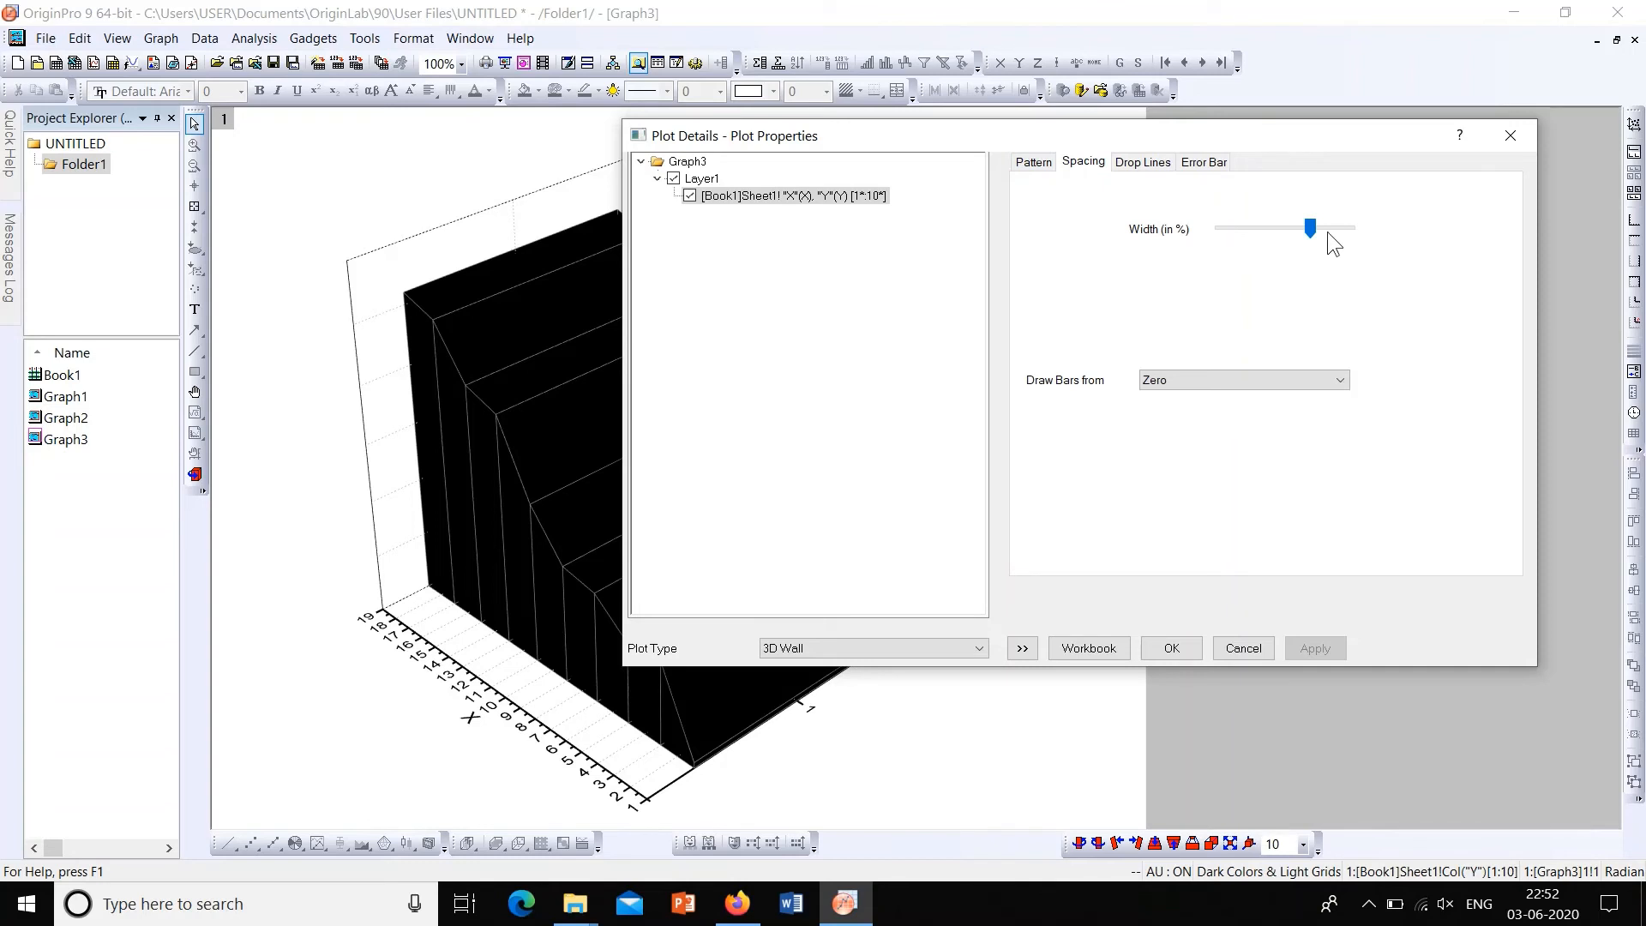
drag(1313, 228, 1330, 227)
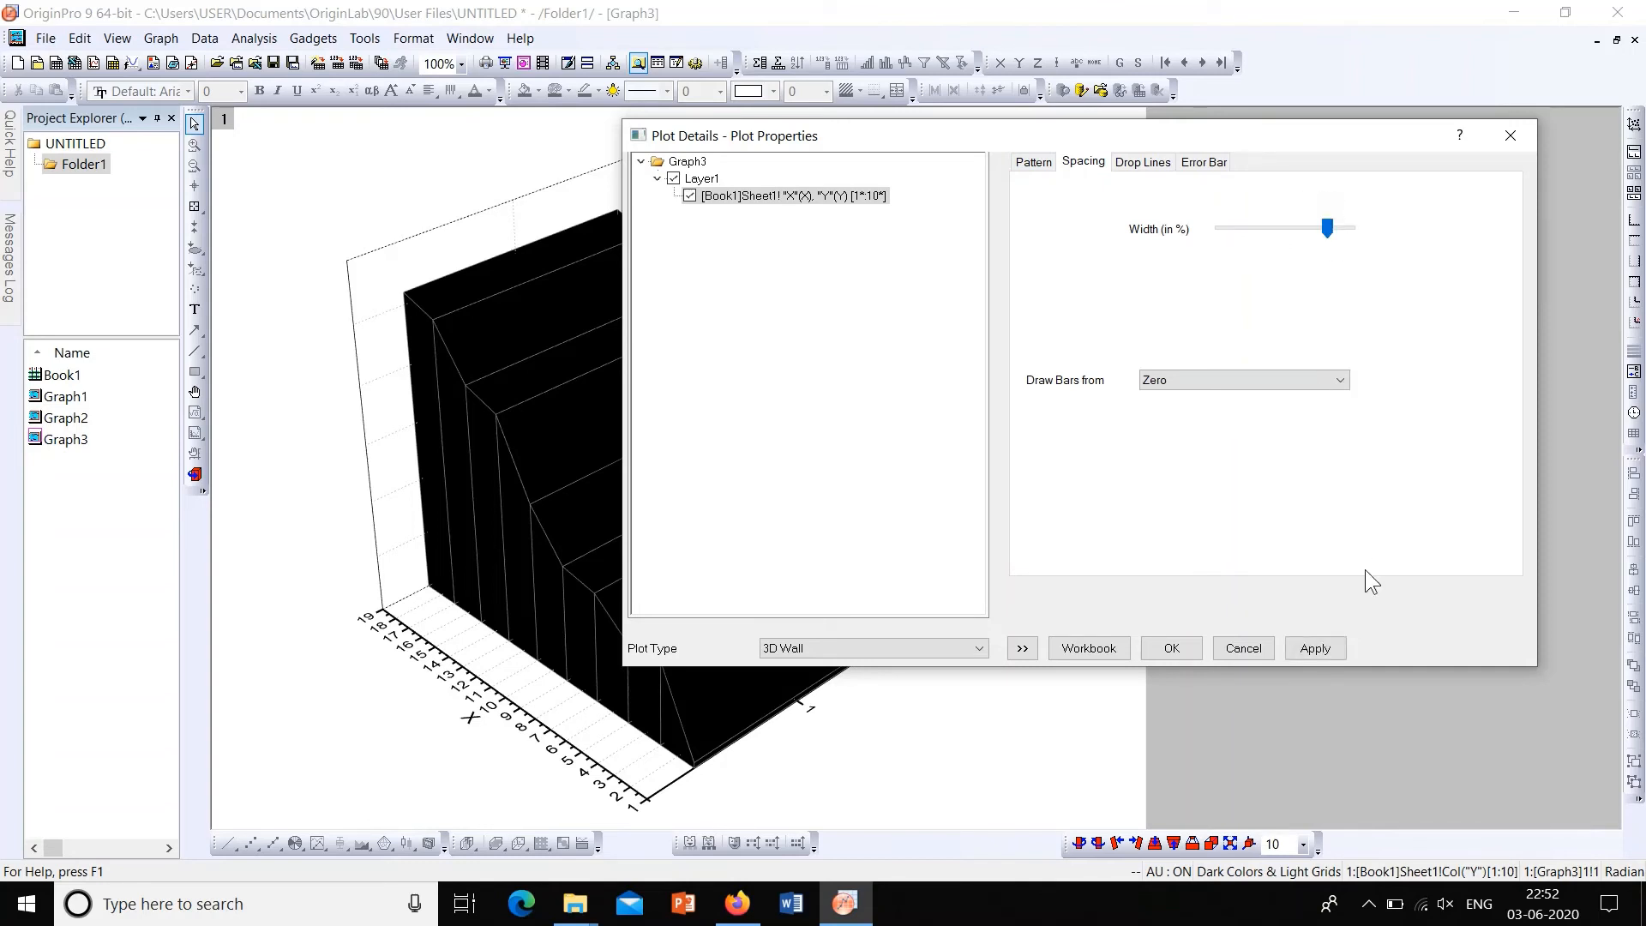
click(1333, 650)
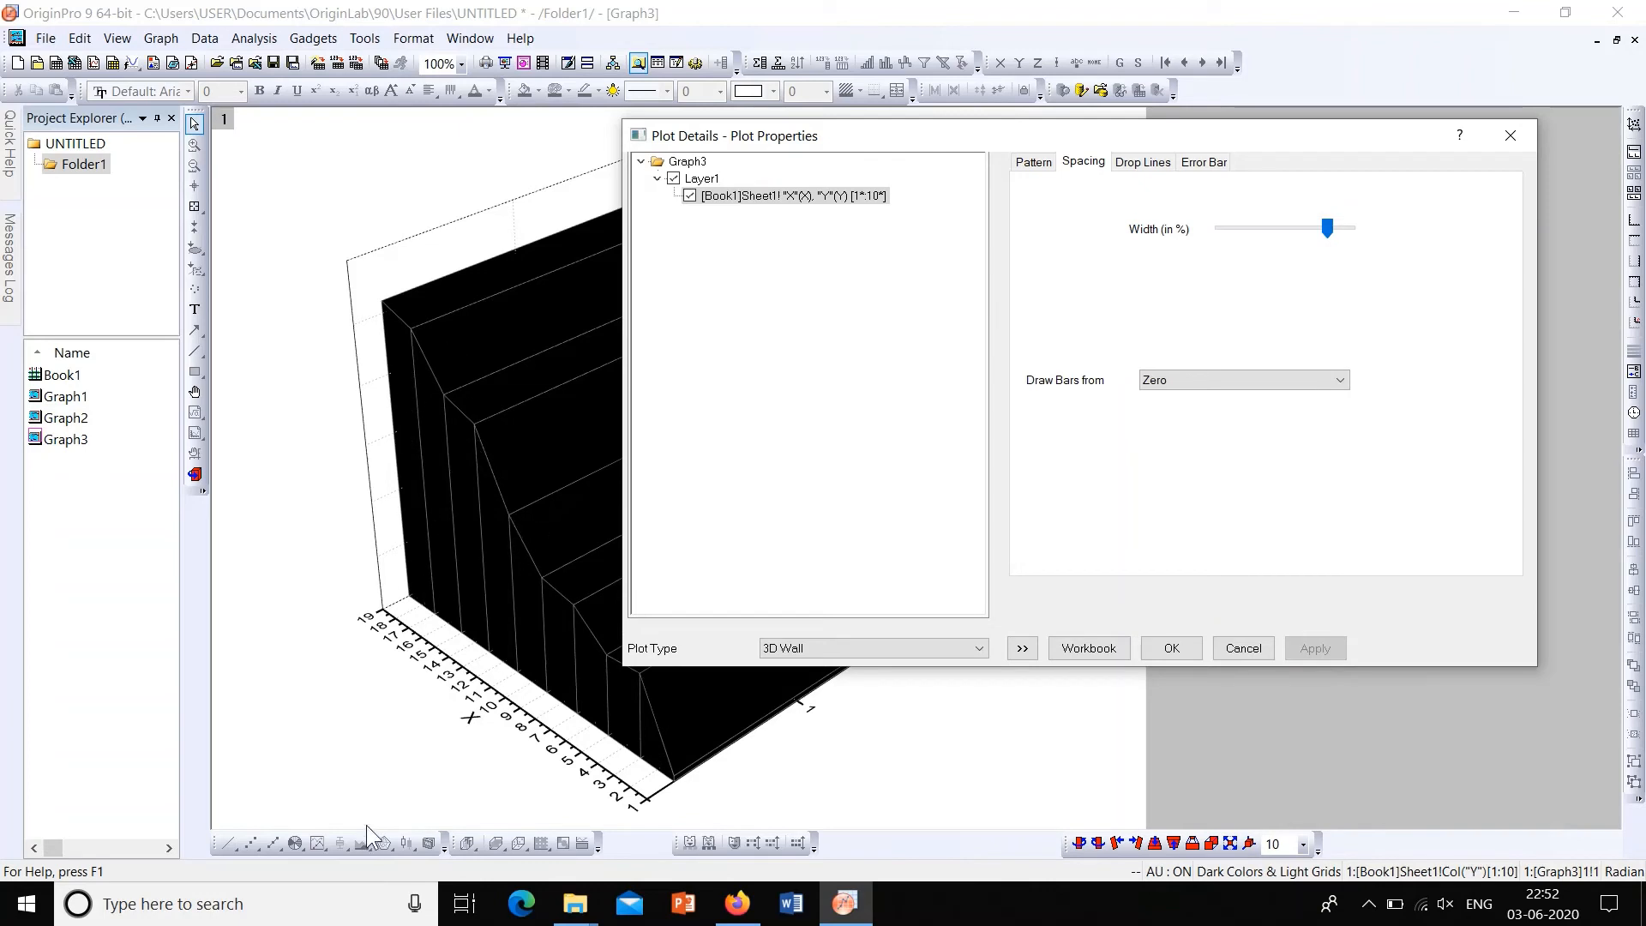
click(1240, 228)
click(1239, 228)
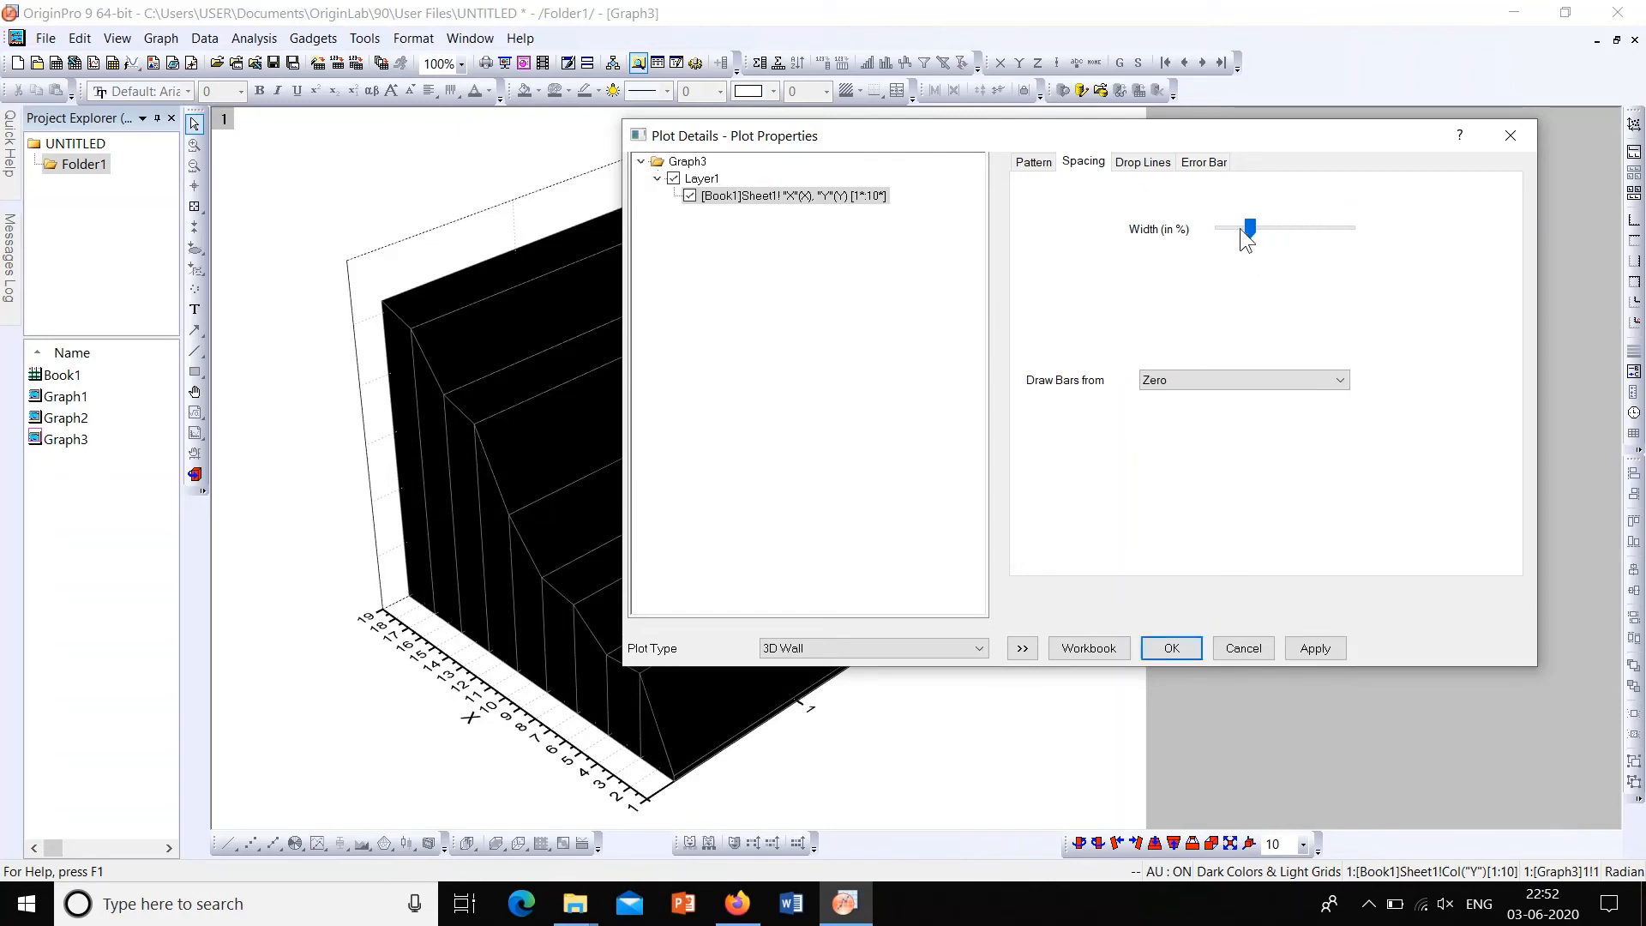
click(1320, 651)
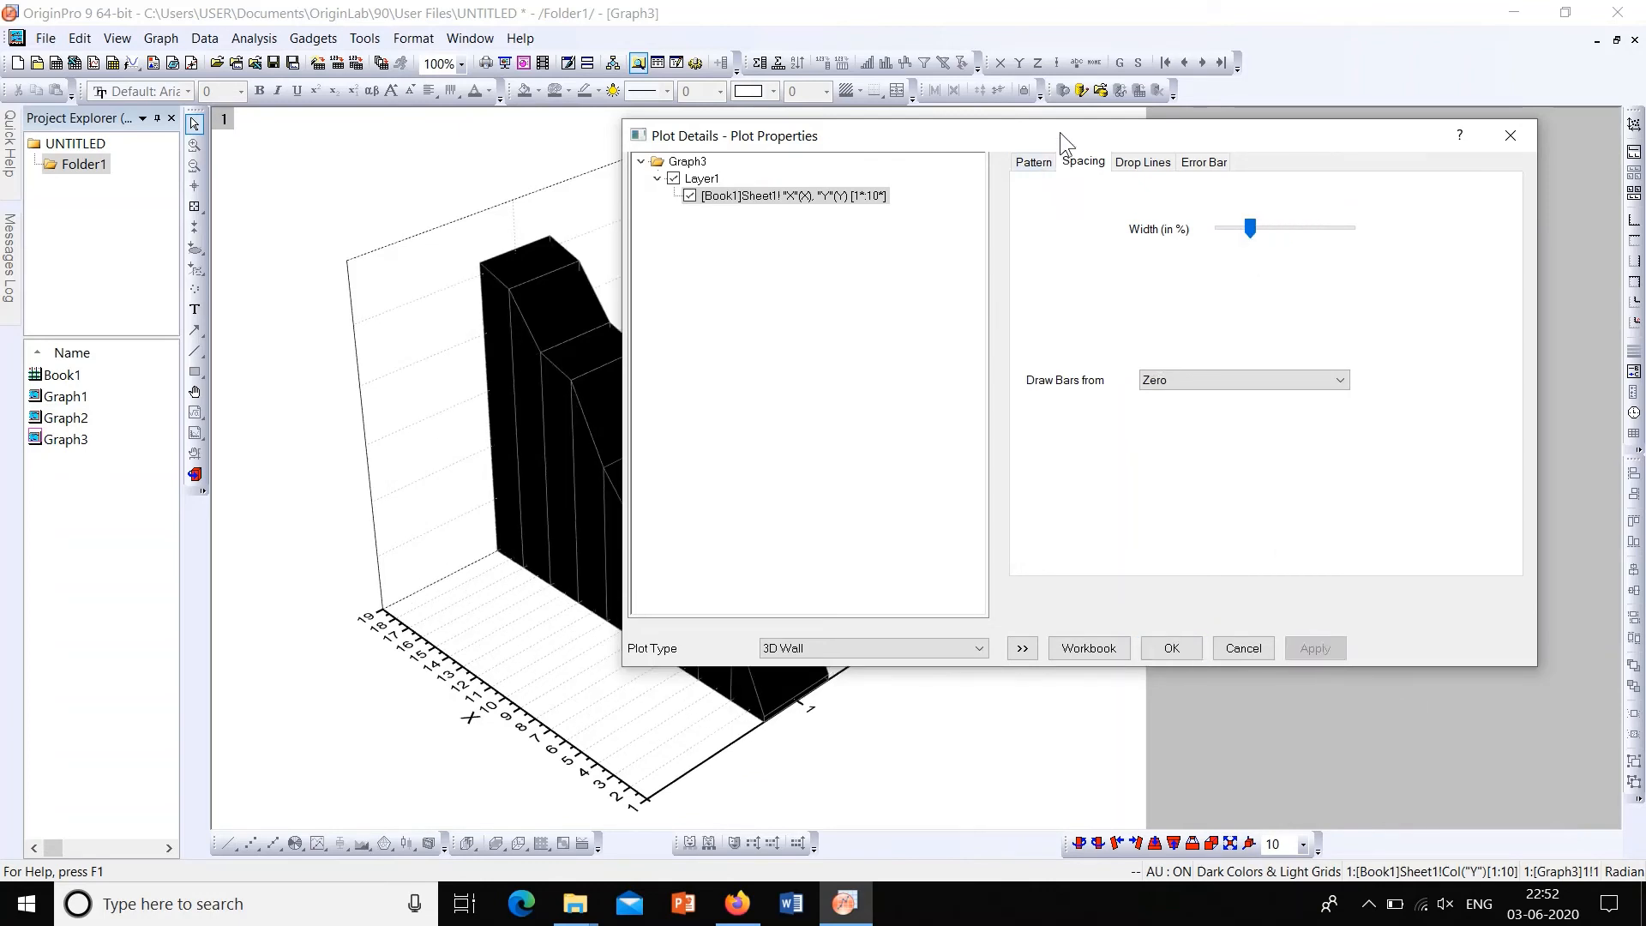
drag(1060, 132, 1178, 111)
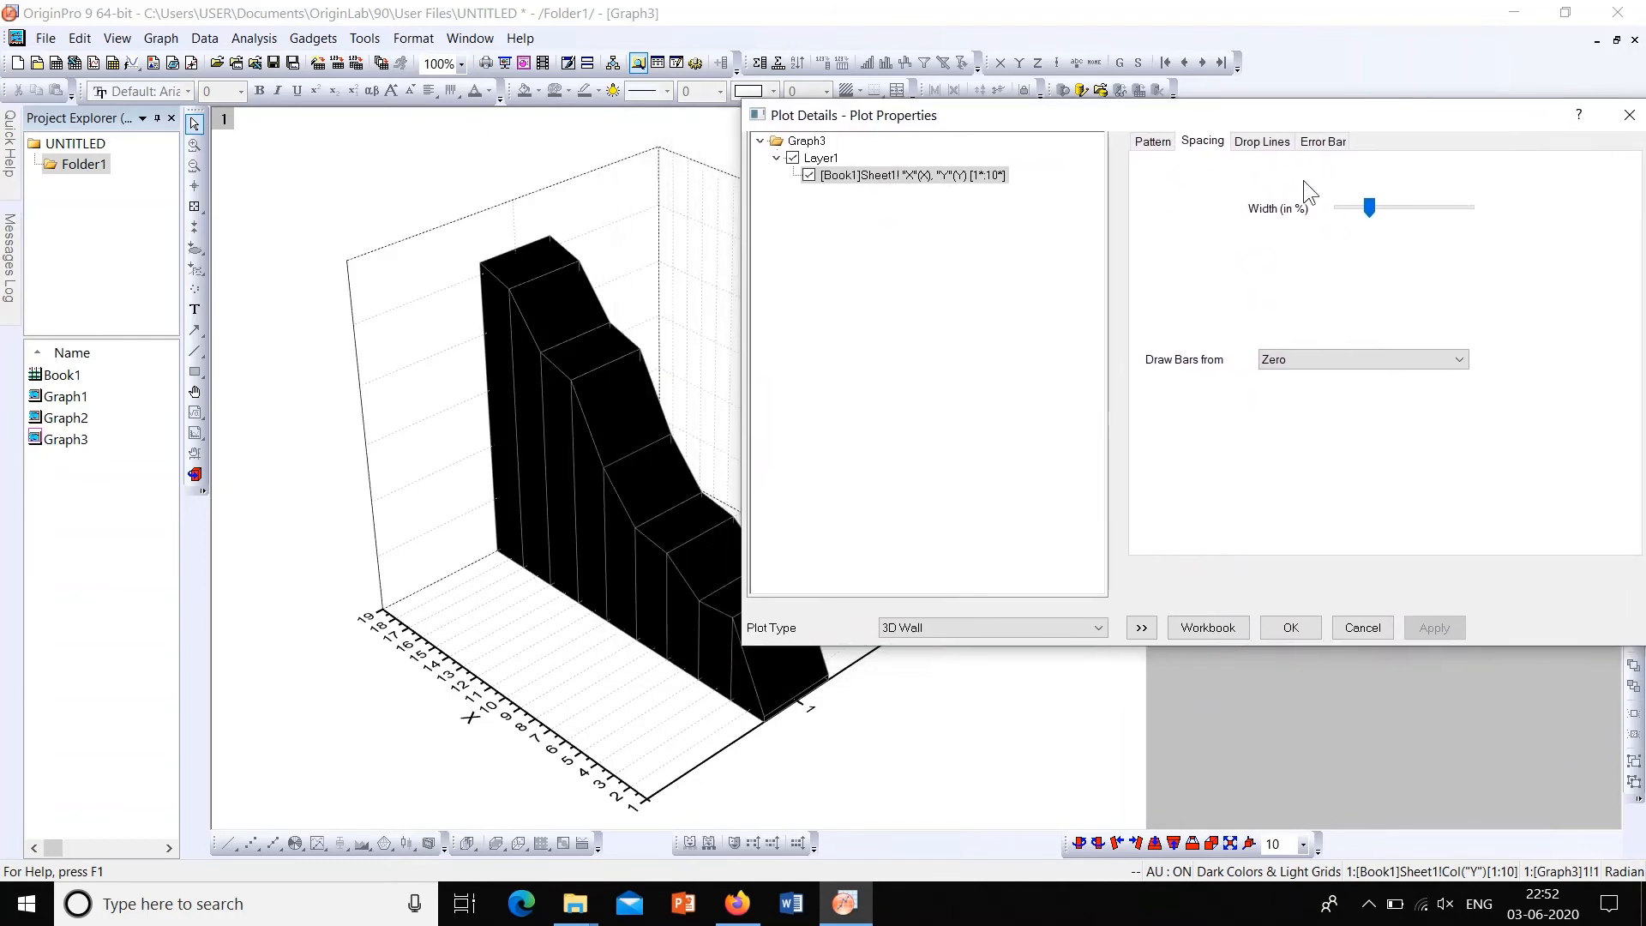
click(1459, 360)
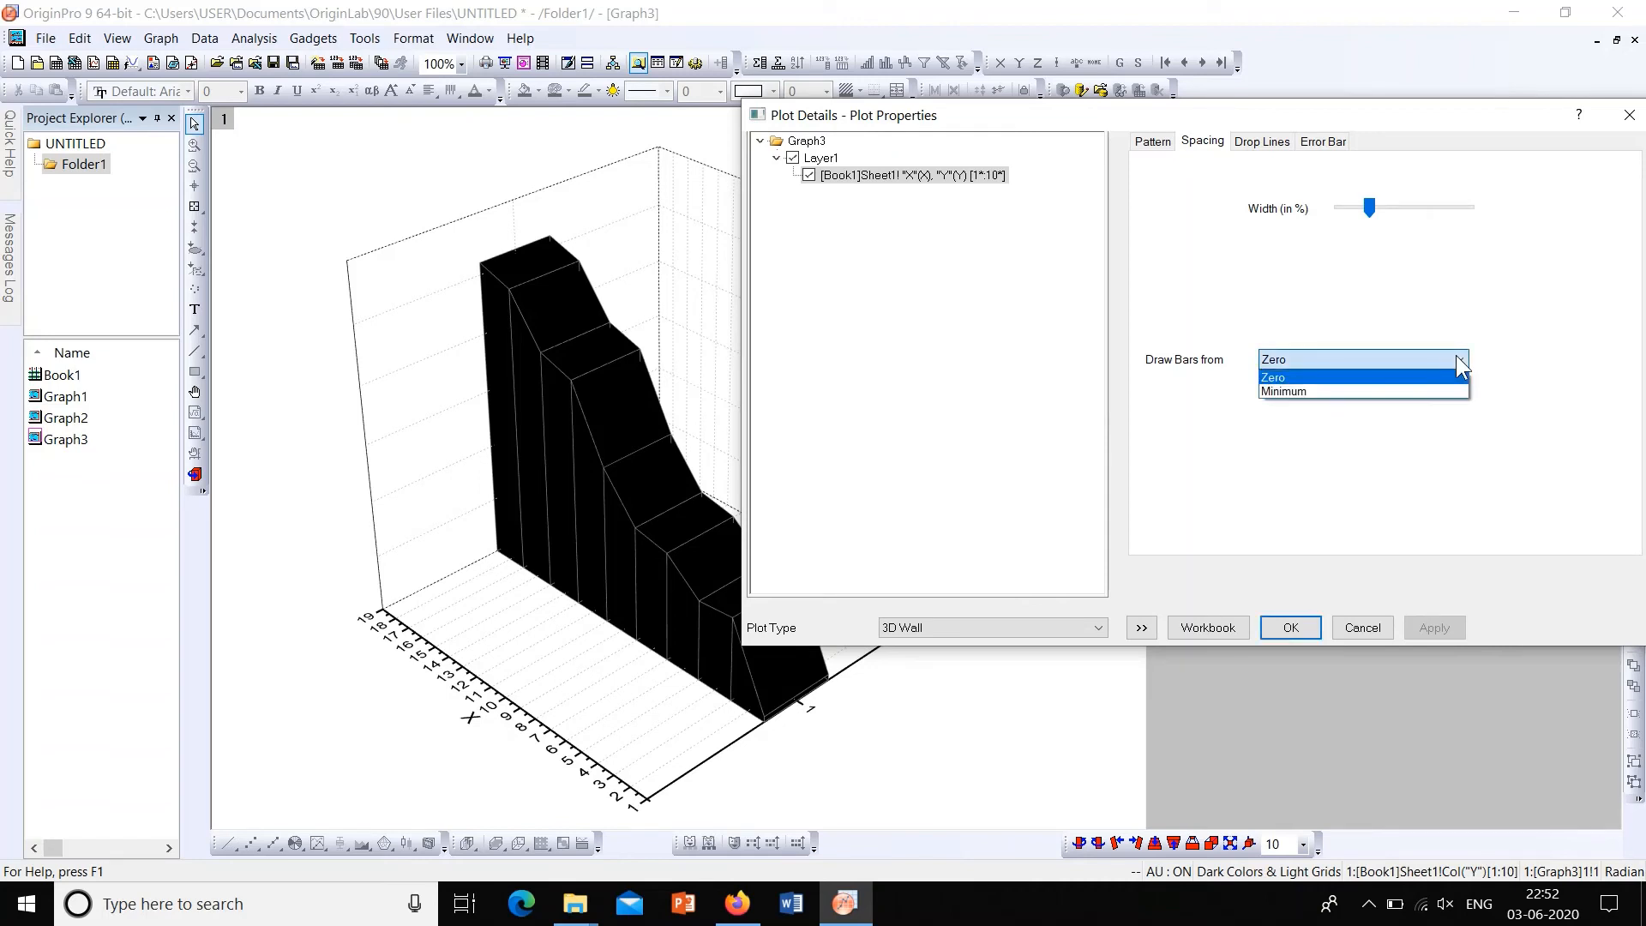
click(1416, 418)
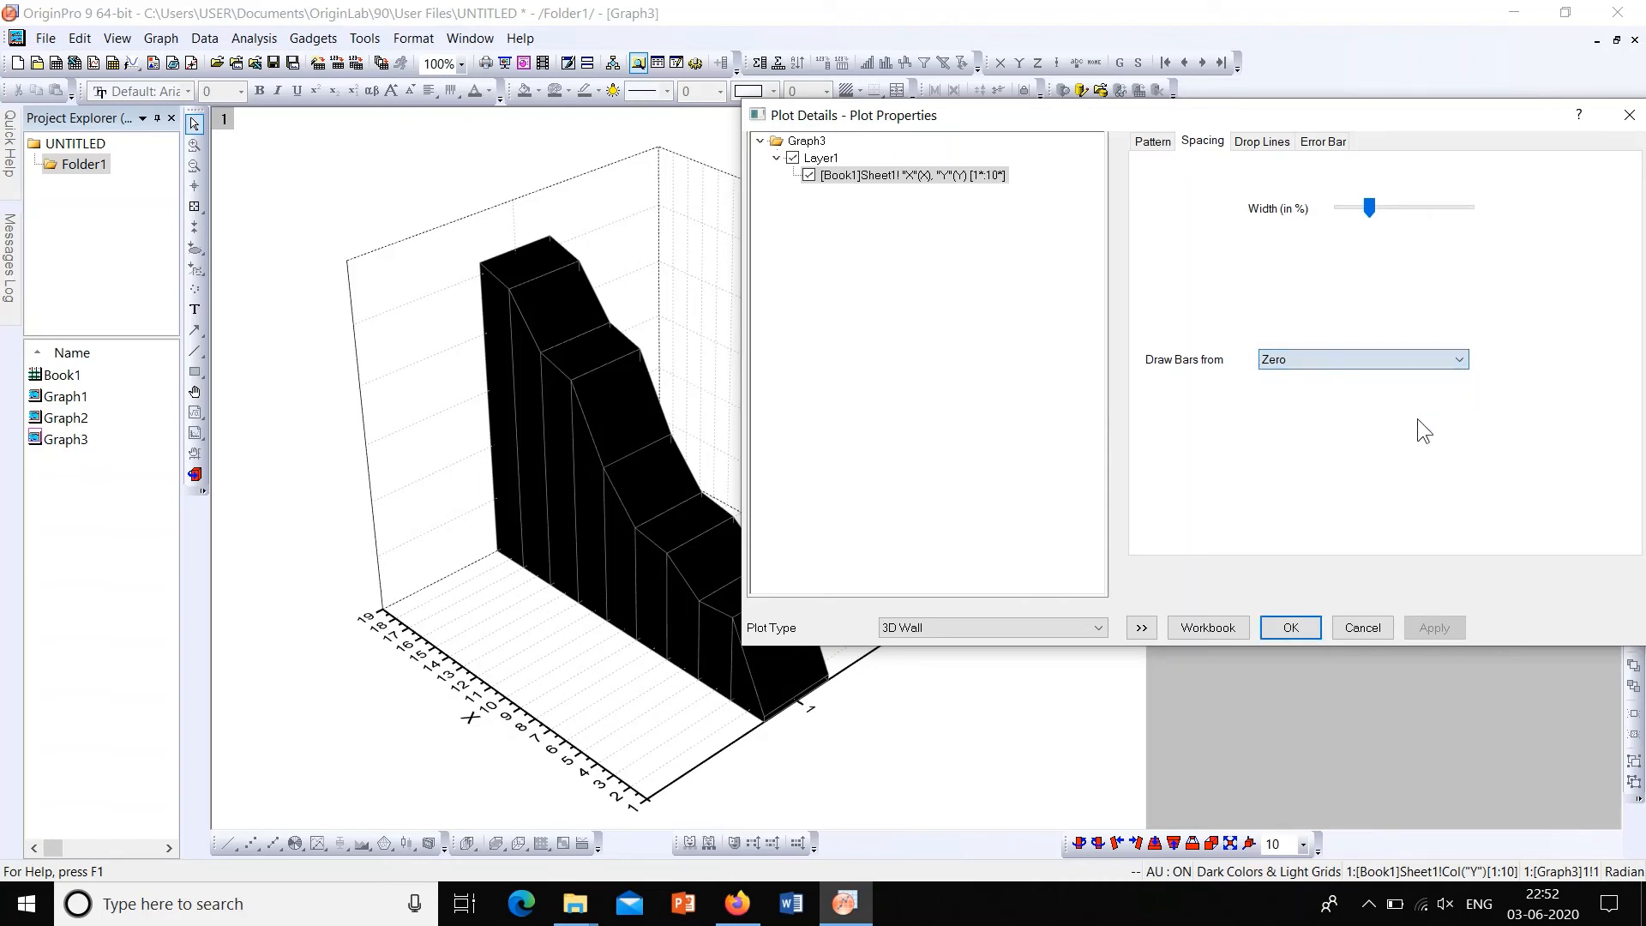
Step: Change the wall's fill color to Red and apply it to the graph
click(1152, 141)
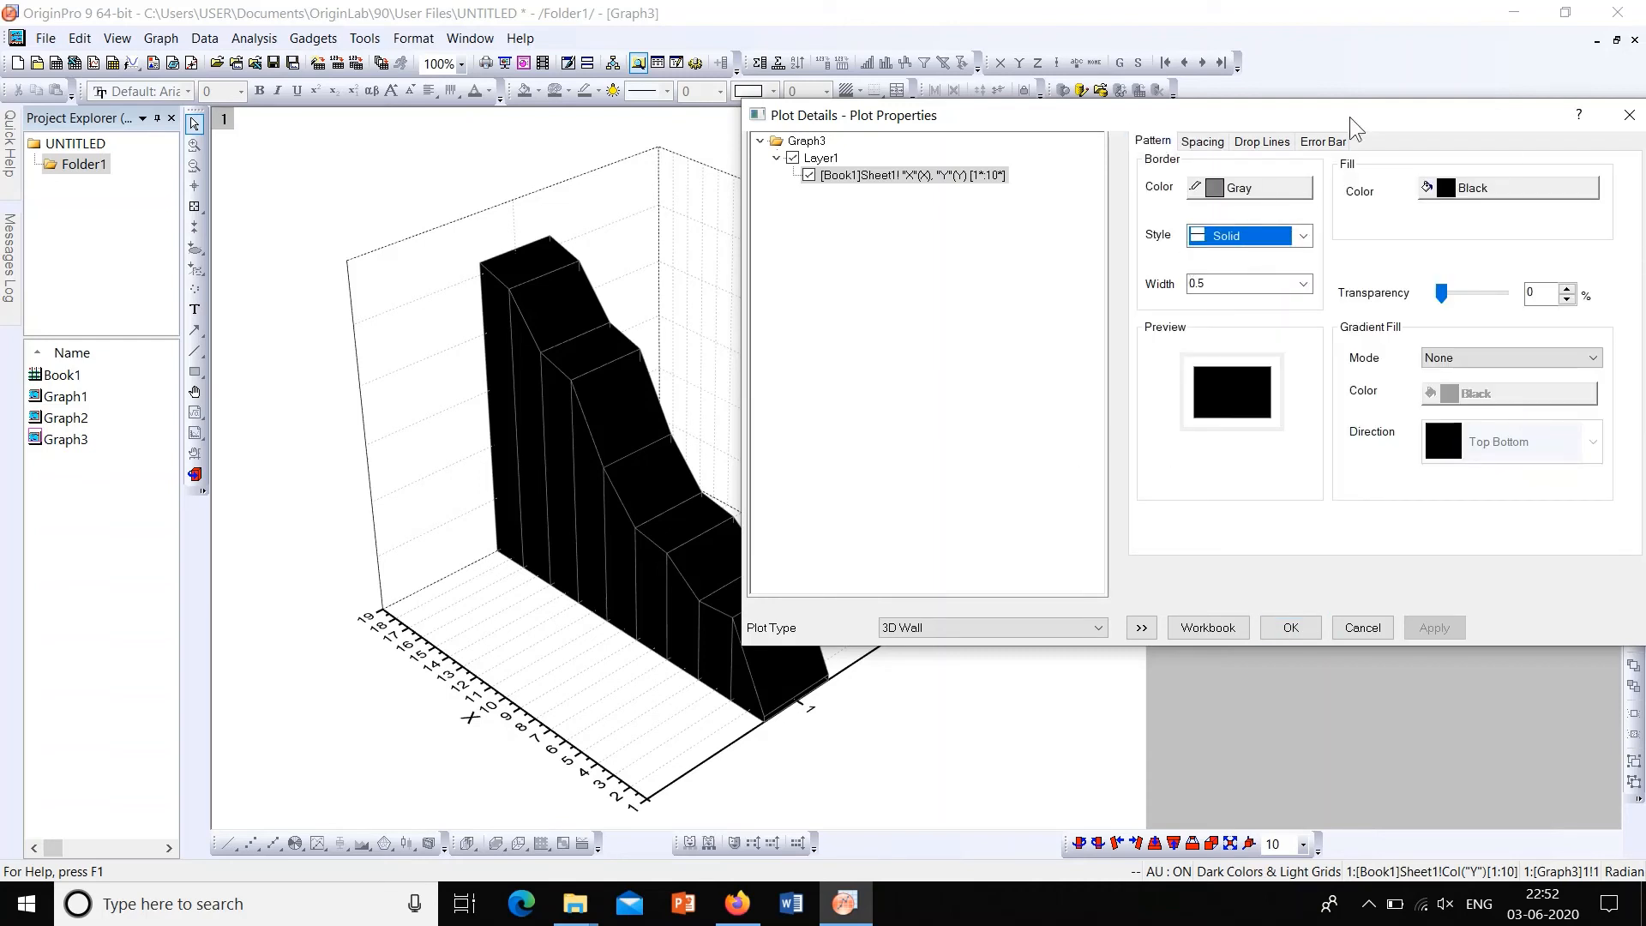
click(1515, 192)
click(1467, 243)
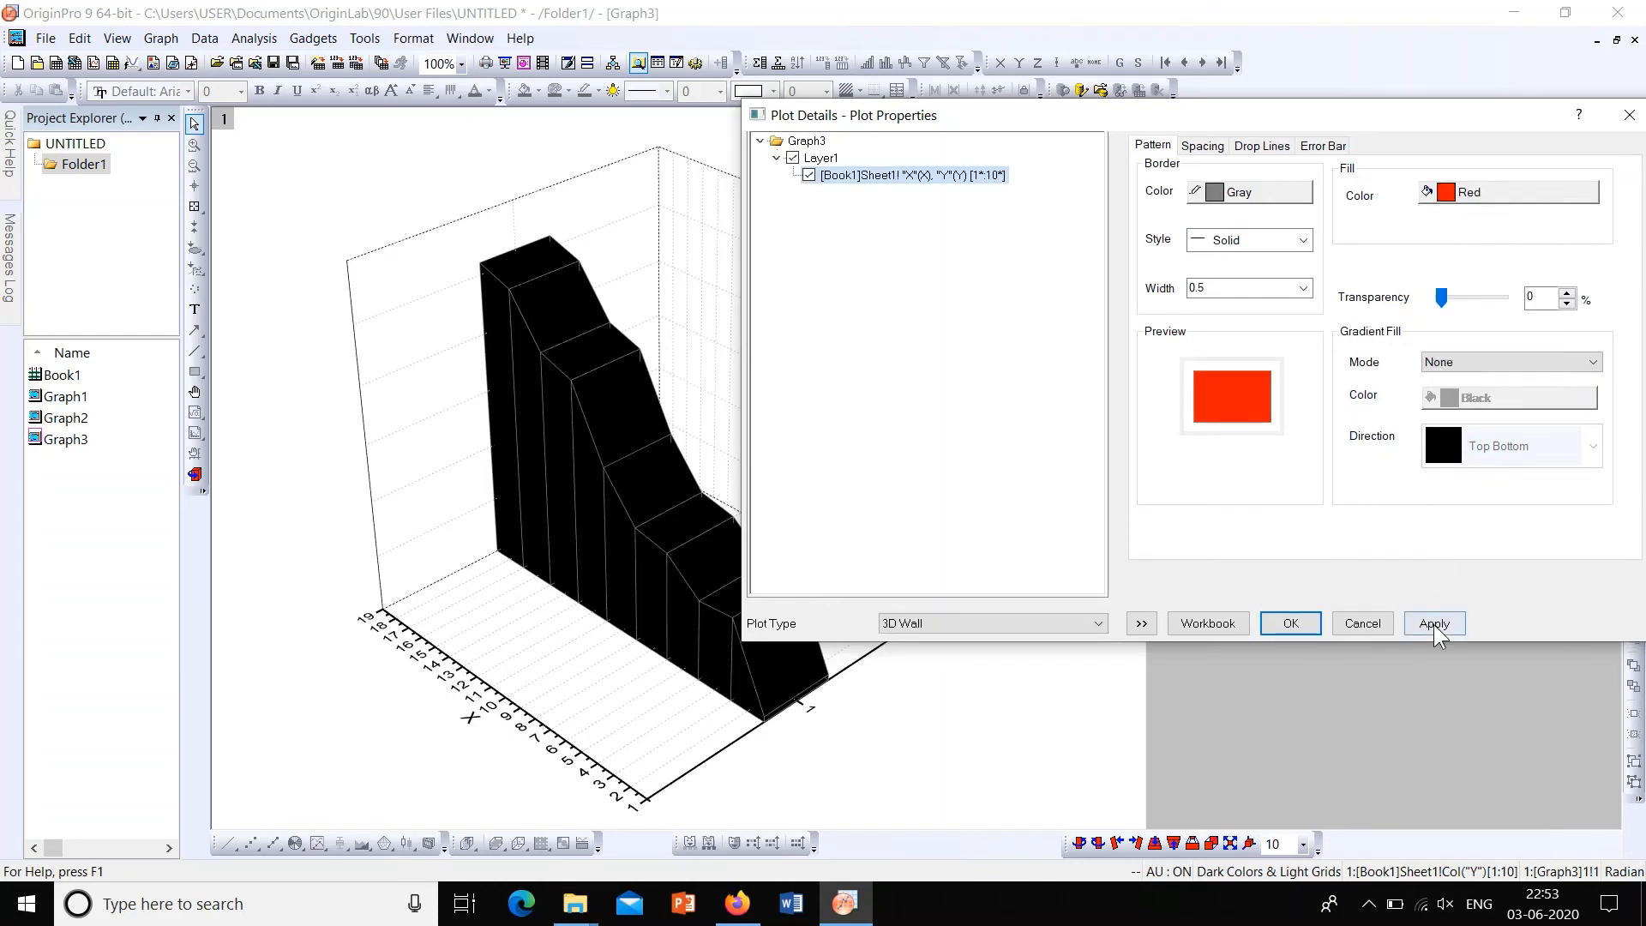
click(1433, 624)
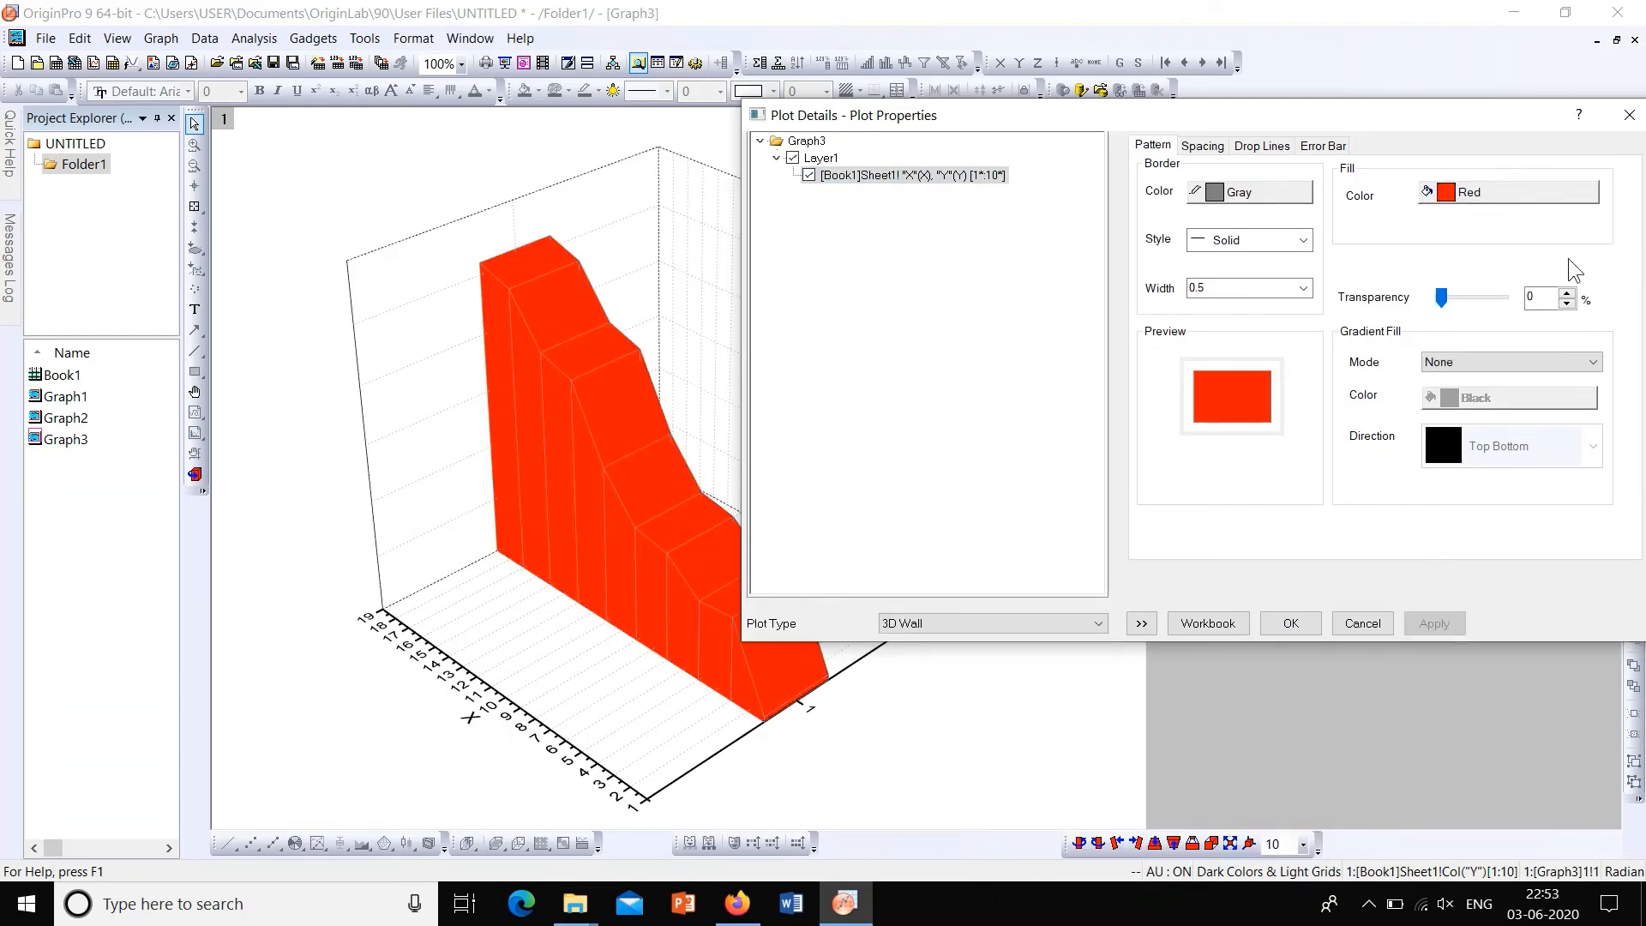
Step: Set the wall's border color to Black, apply it and close the plot properties
click(1248, 192)
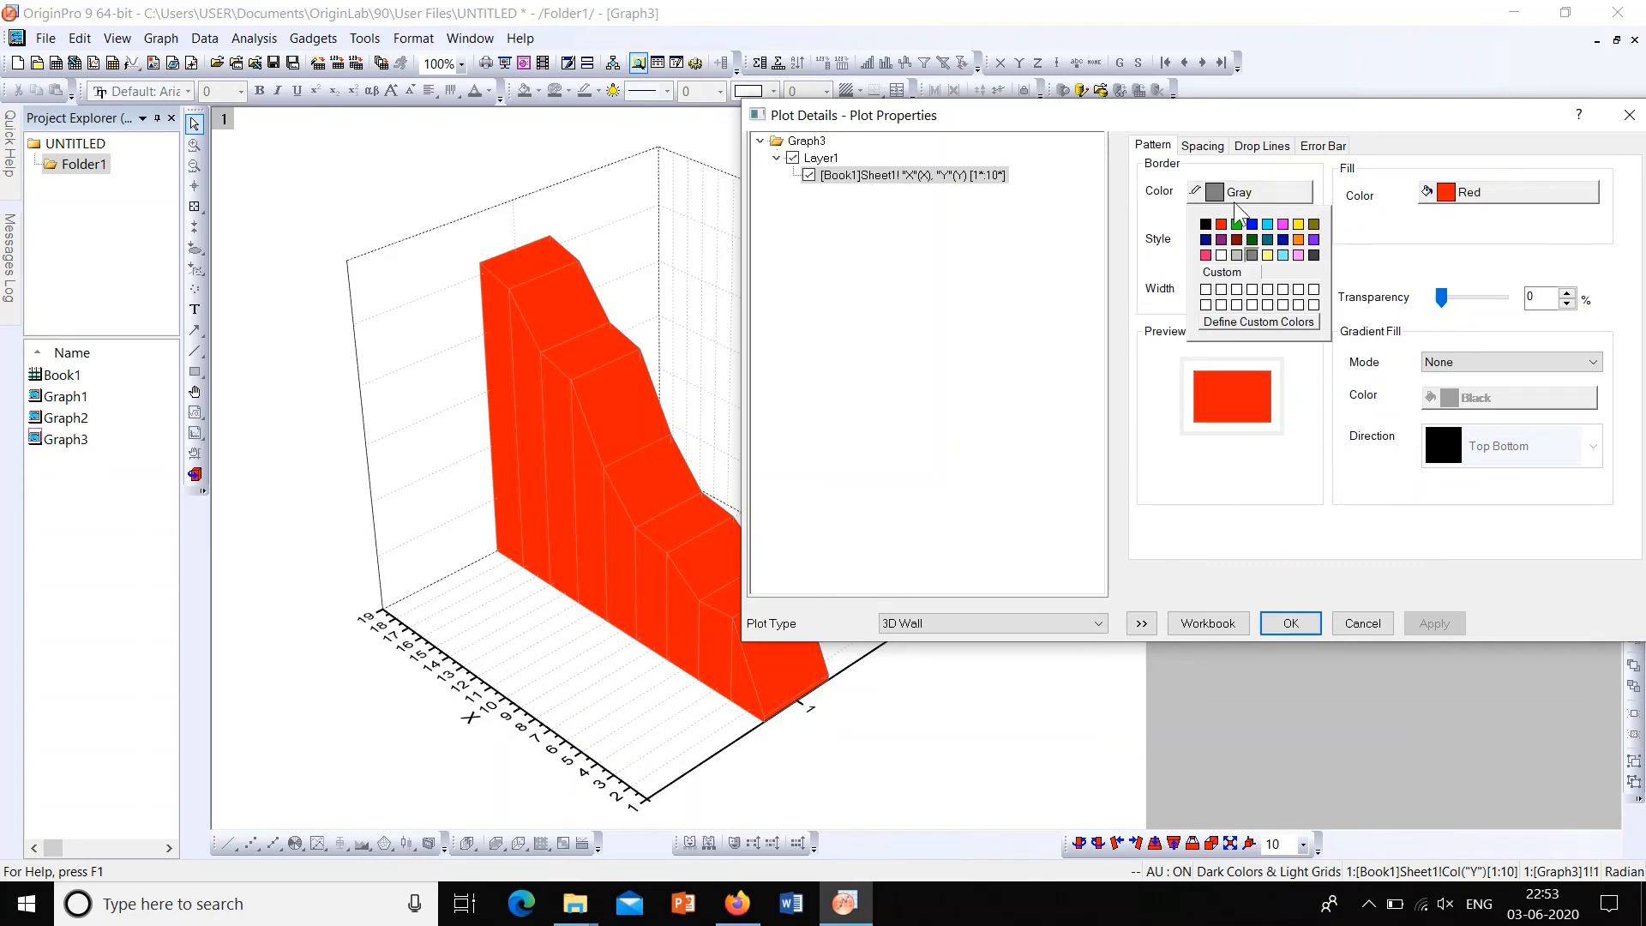
click(1212, 231)
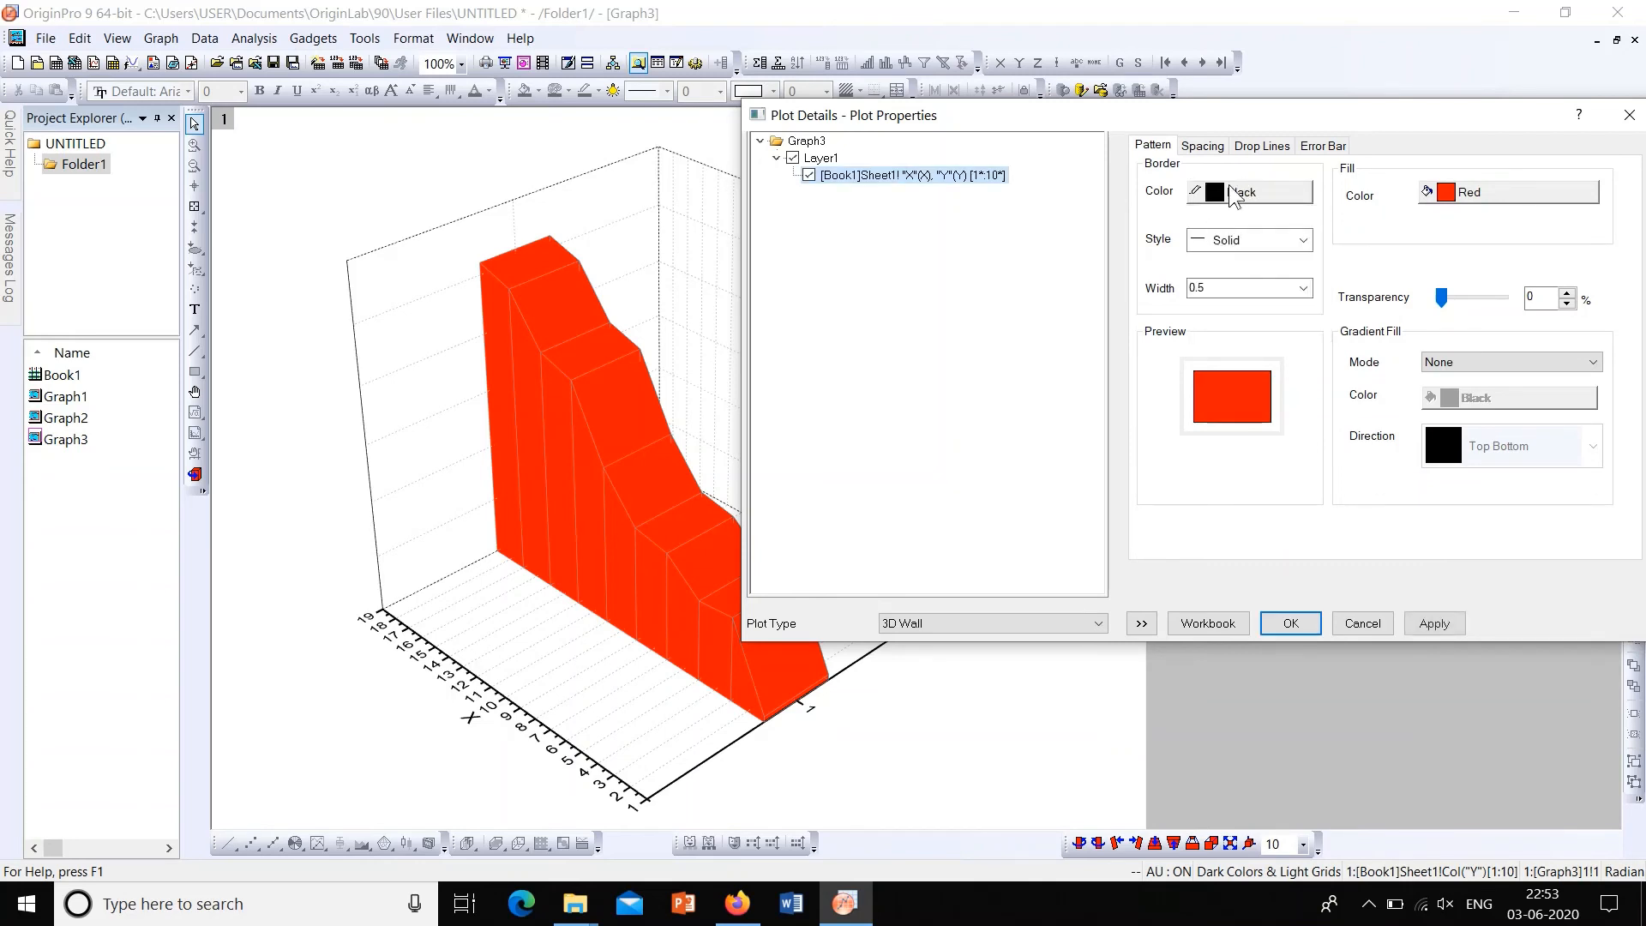
click(1444, 622)
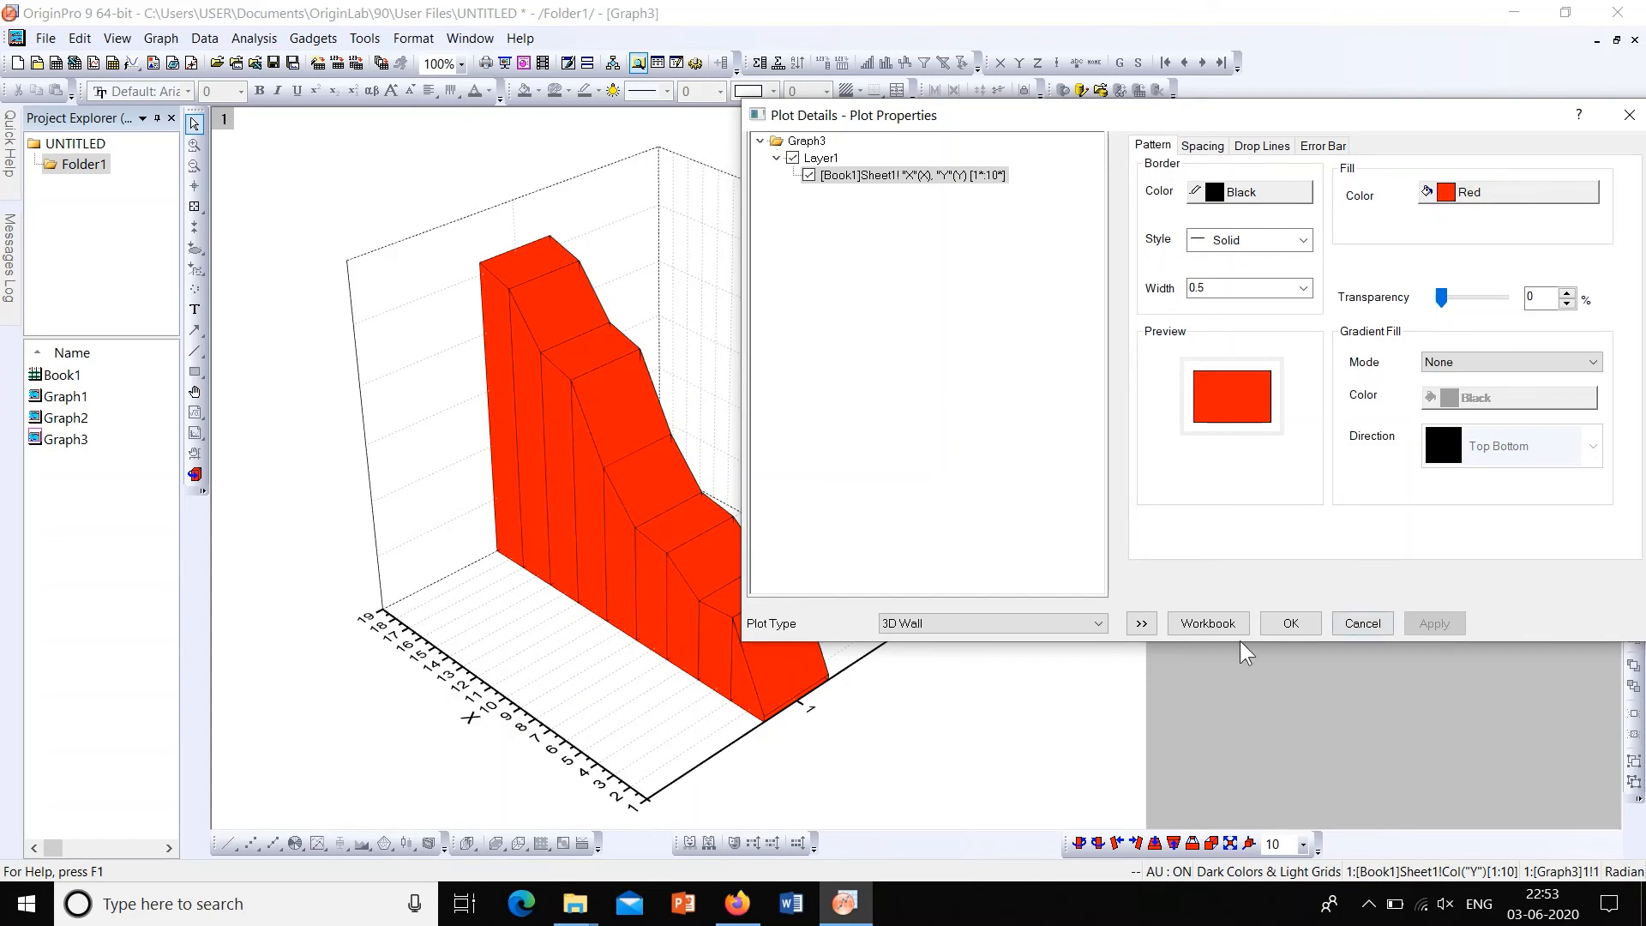
click(1296, 625)
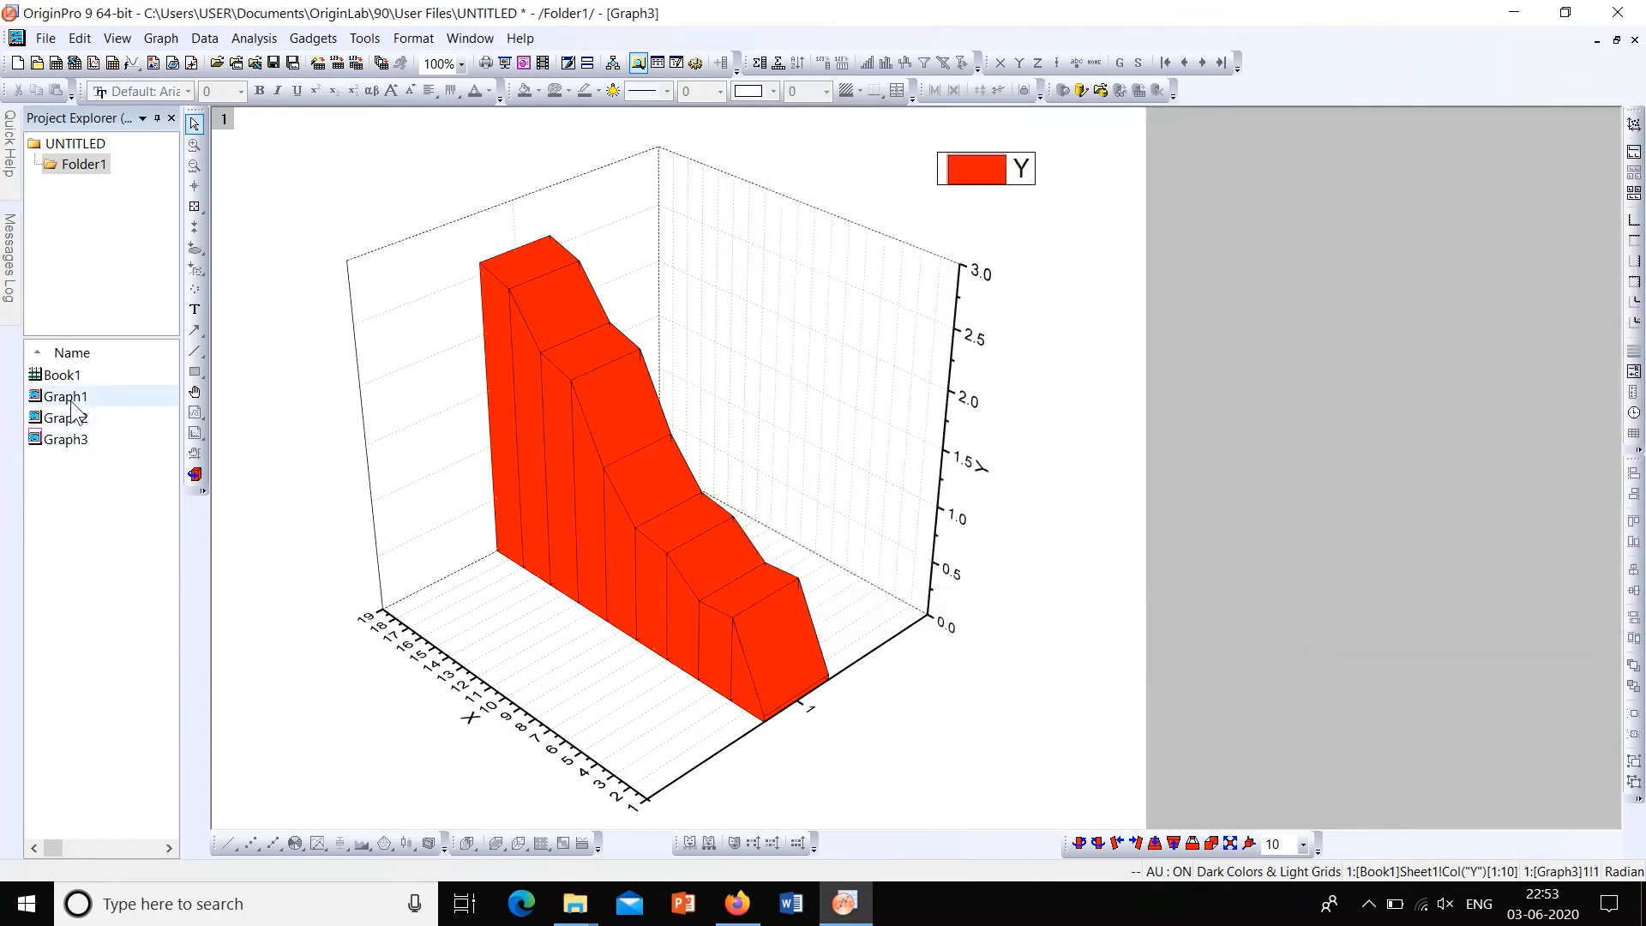